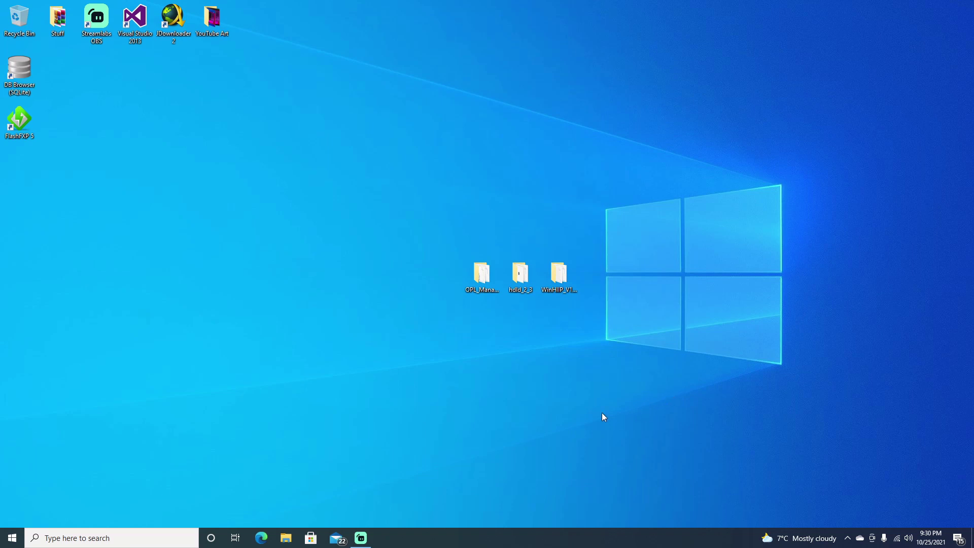
Launch WinHIIP from the WinHIIP_V1.7.6 folder and dismiss its About box.
double_click(559, 276)
left_click_drag(315, 294, 405, 309)
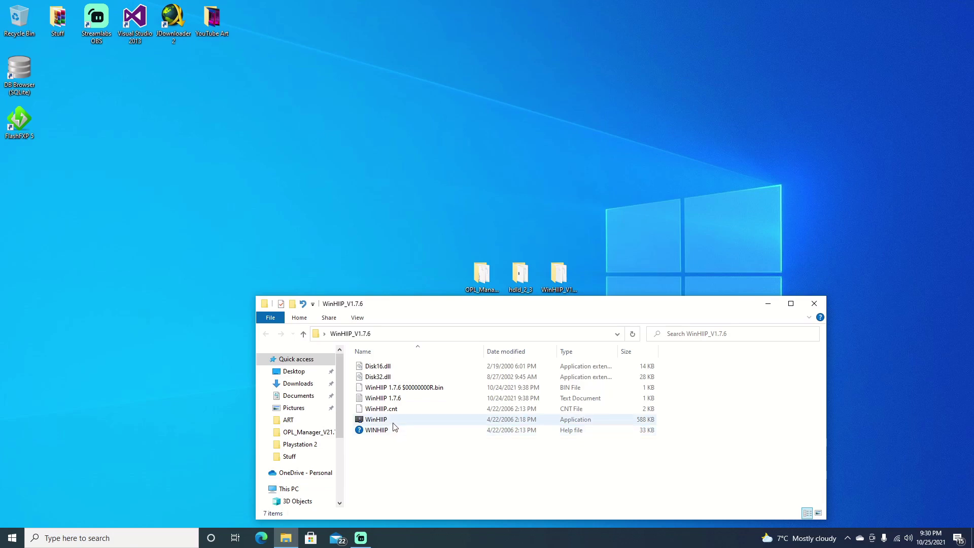
left_click(372, 421)
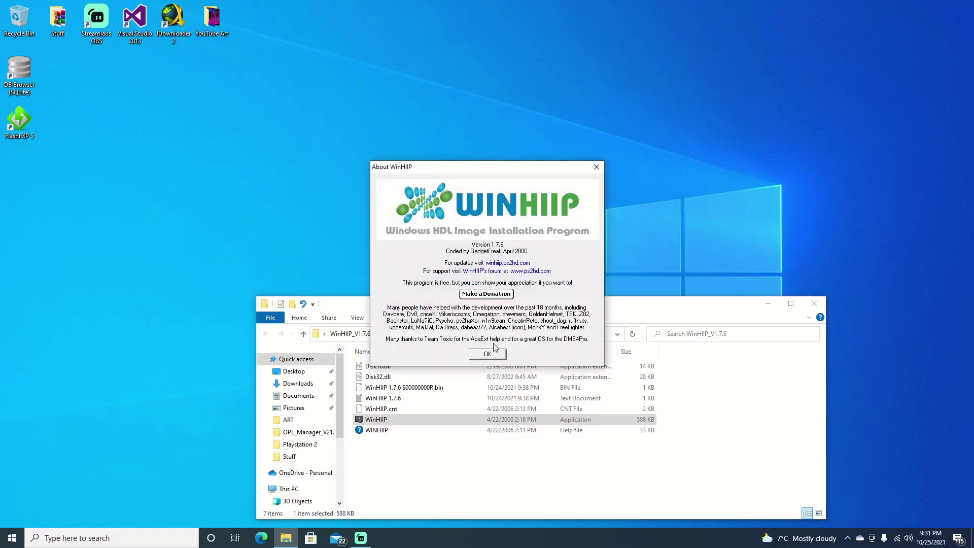
left_click(487, 354)
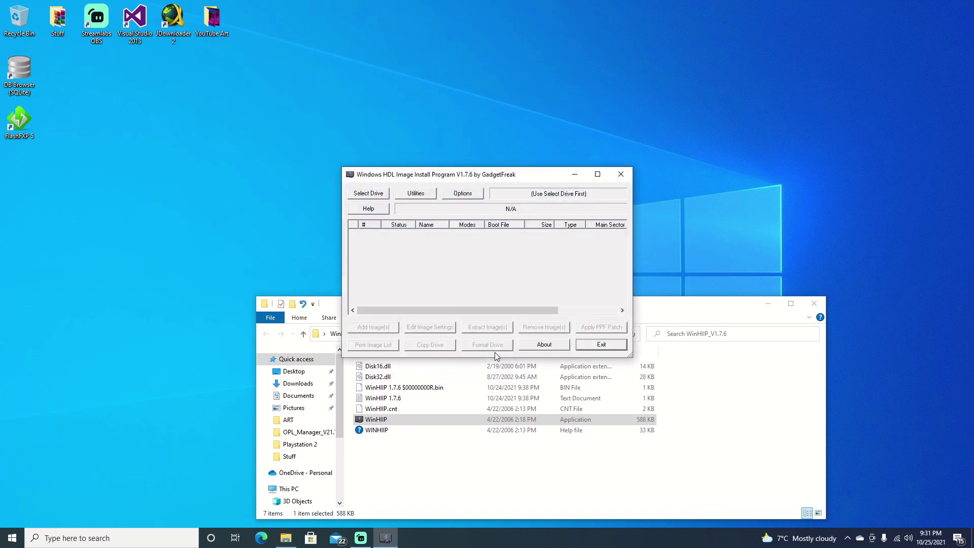
Select Drive 1 (PS2), acknowledge the memory allocation error, and close WinHIIP.
left_click(382, 197)
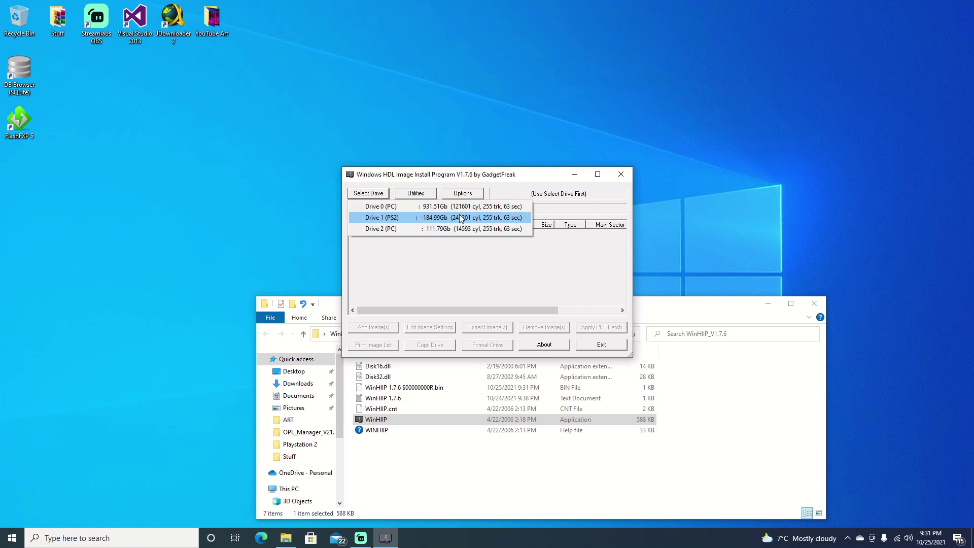
left_click(447, 220)
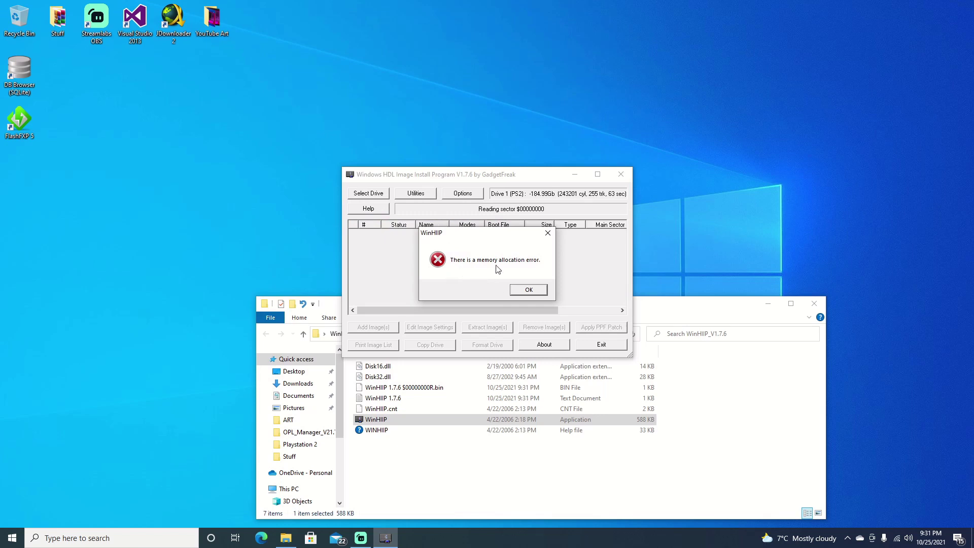
left_click(529, 289)
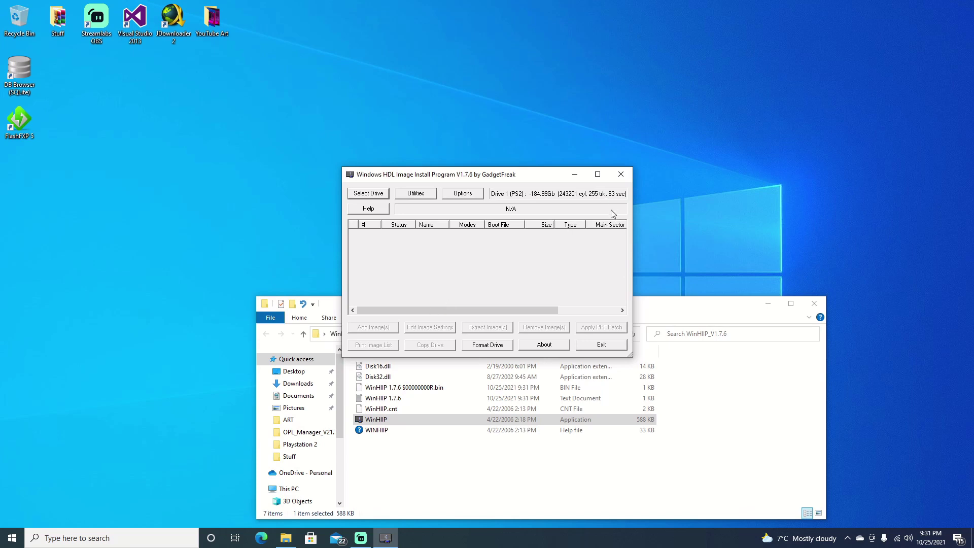
left_click(622, 175)
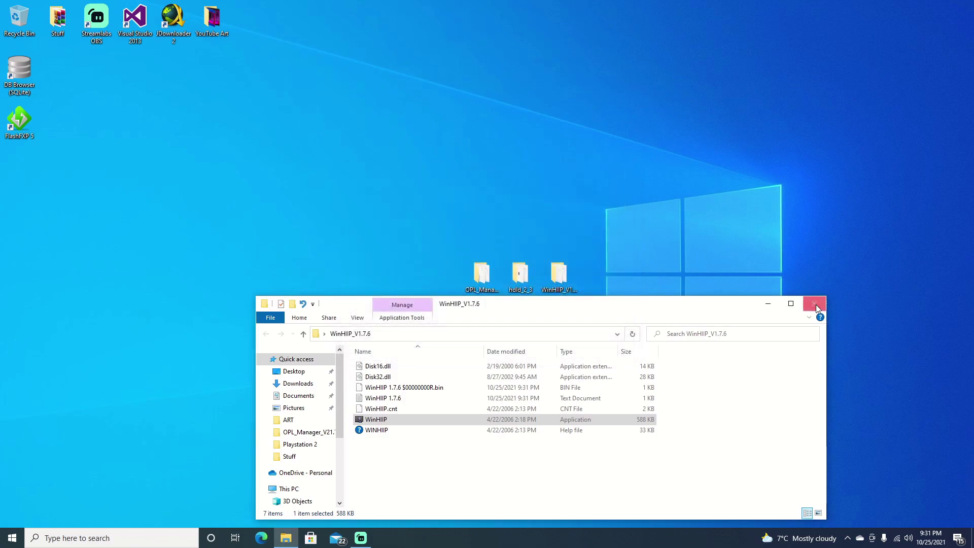
Close the WinHIIP folder and launch de.hdld.gui.HdlDHGui from the hdld_2_3 folder.
left_click(815, 303)
double_click(528, 288)
left_click_drag(446, 305, 463, 166)
left_click(425, 297)
right_click(425, 297)
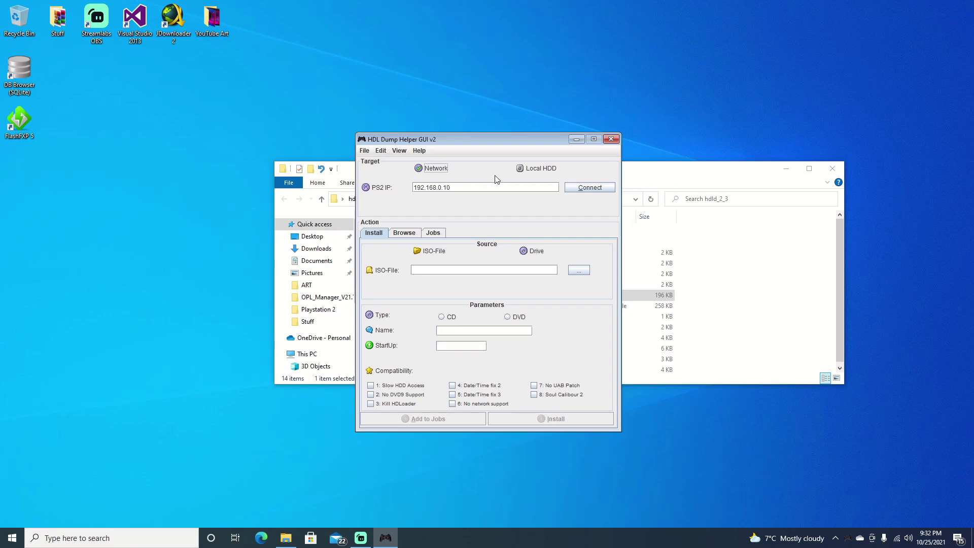
Switch the target to Local HDD with hdd1: as the PS2 drive.
left_click(522, 171)
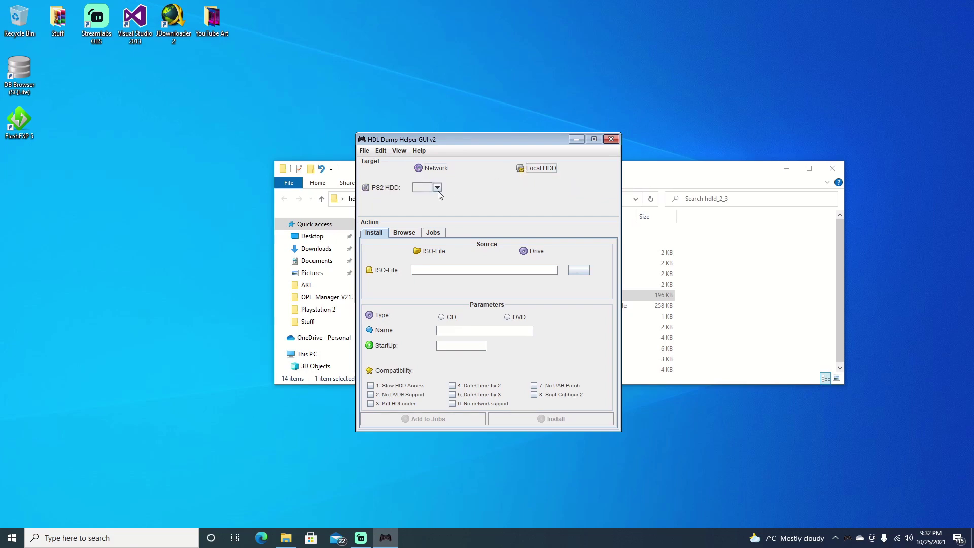
left_click(437, 187)
left_click(433, 207)
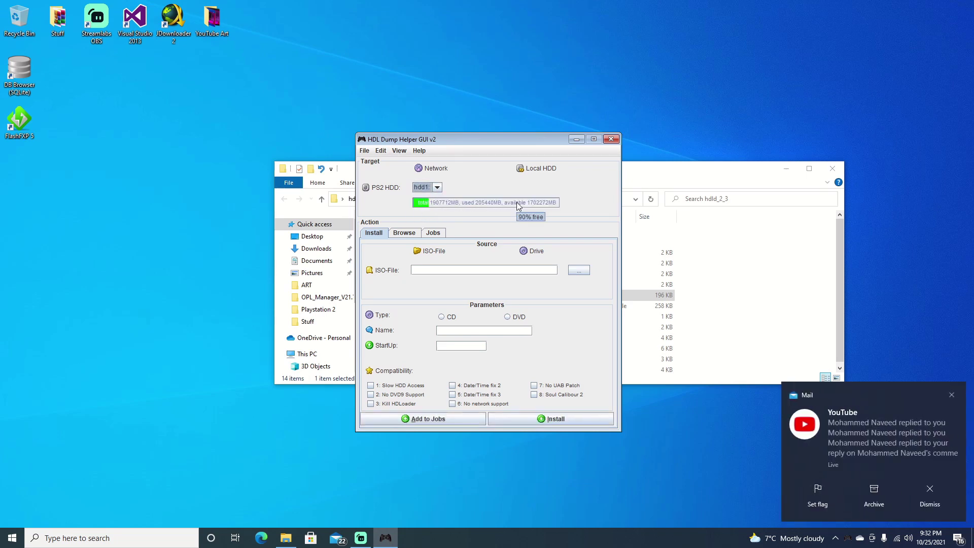
Check the 58-game list on hdd1: in Browse, then return to Install.
left_click(413, 234)
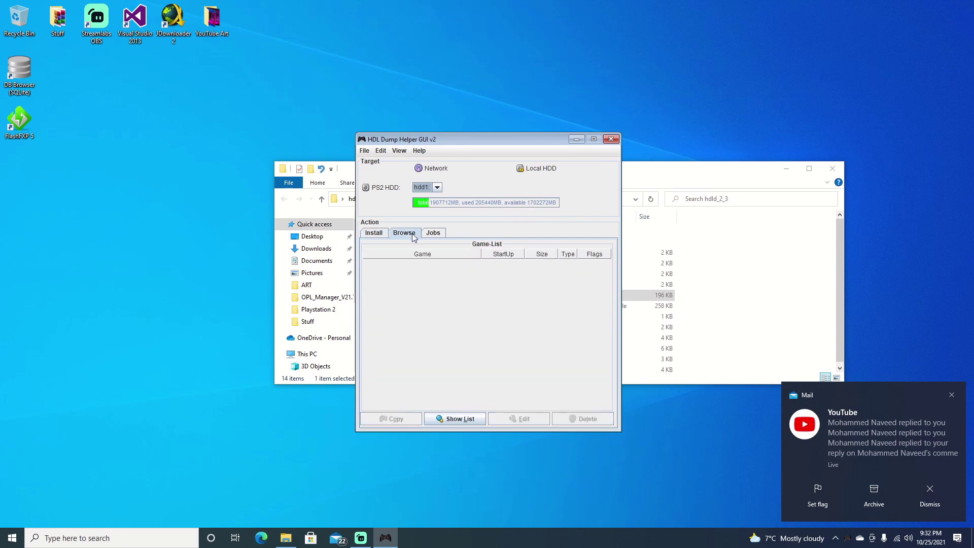
left_click(450, 418)
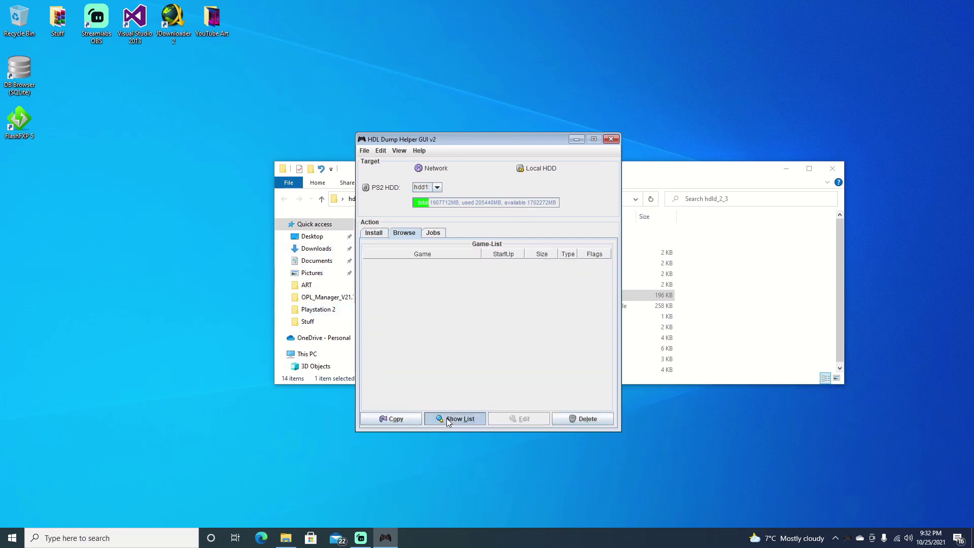
scroll(443, 345, "down", 13)
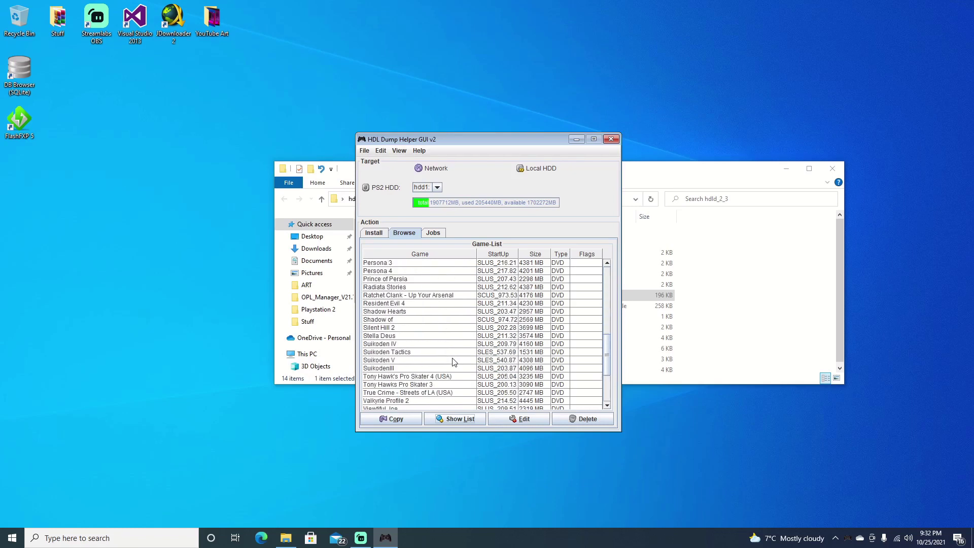
left_click(377, 235)
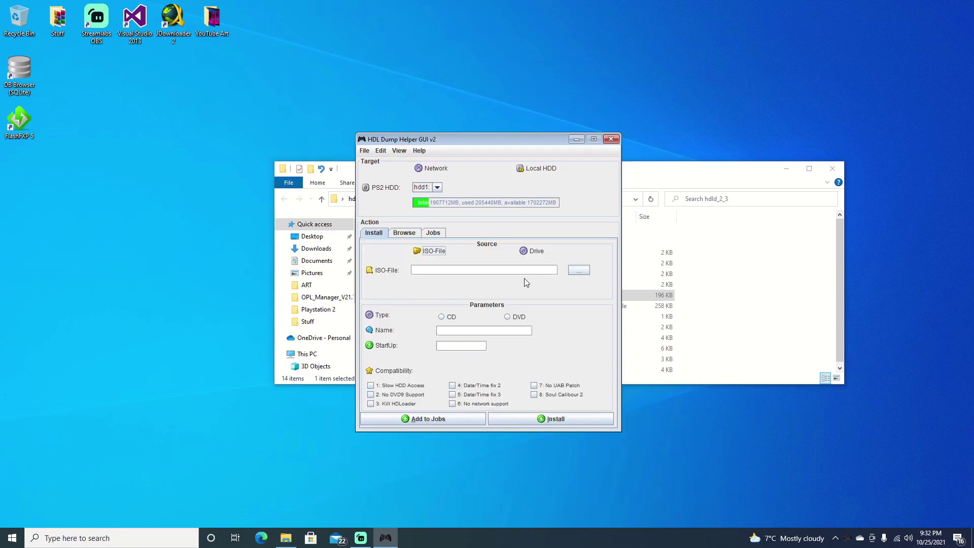
Browse for an ISO file in This PC > Local Disk (D:) > Playstation 2.
left_click(574, 271)
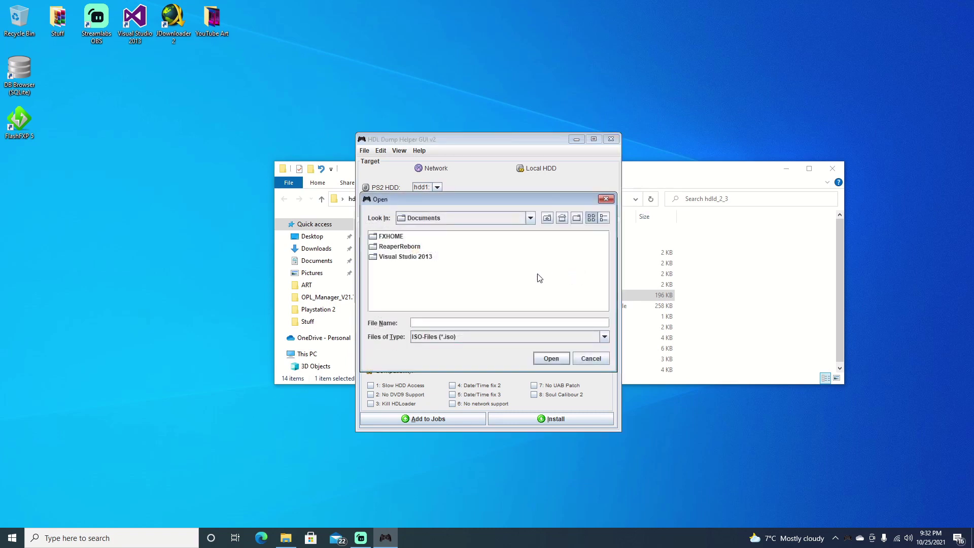
left_click(530, 219)
scroll(475, 272, "up", 5)
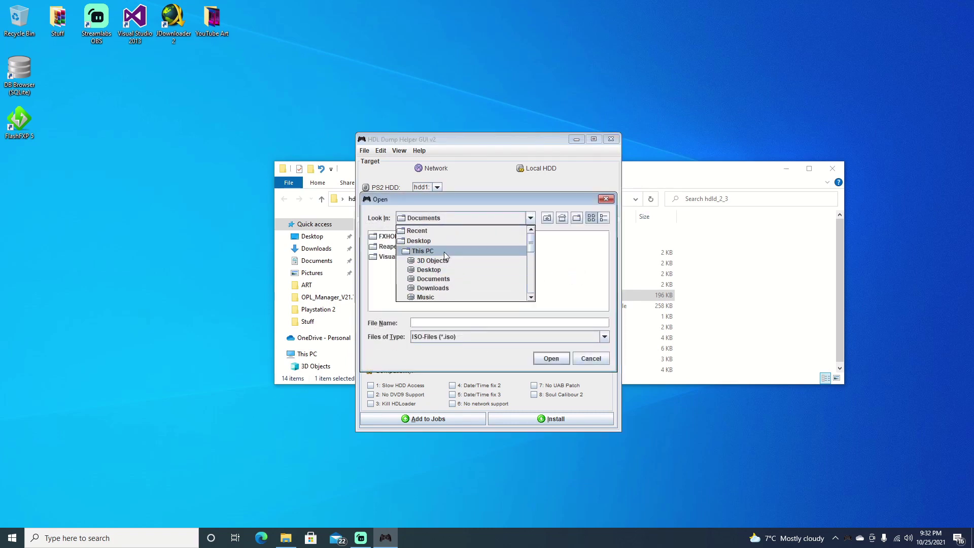
left_click(443, 250)
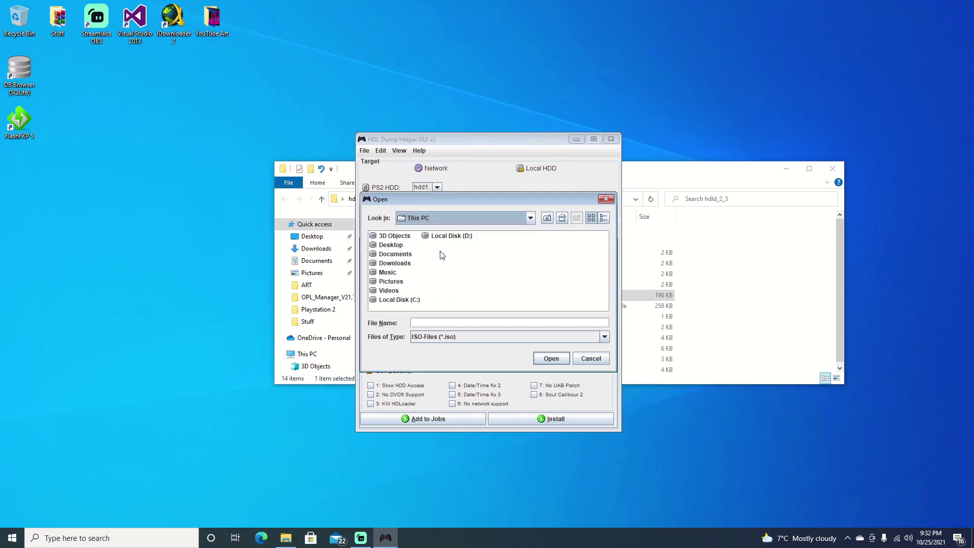
double_click(444, 237)
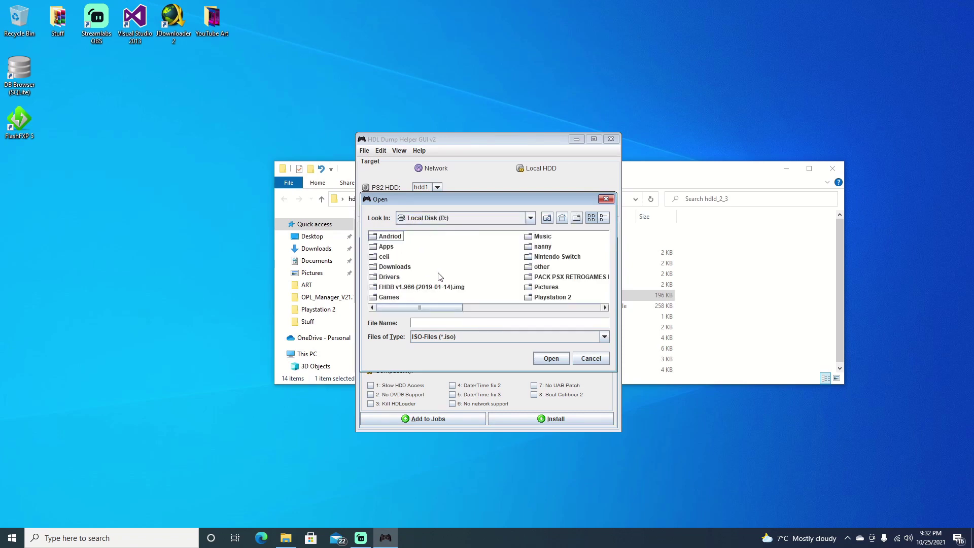
double_click(537, 297)
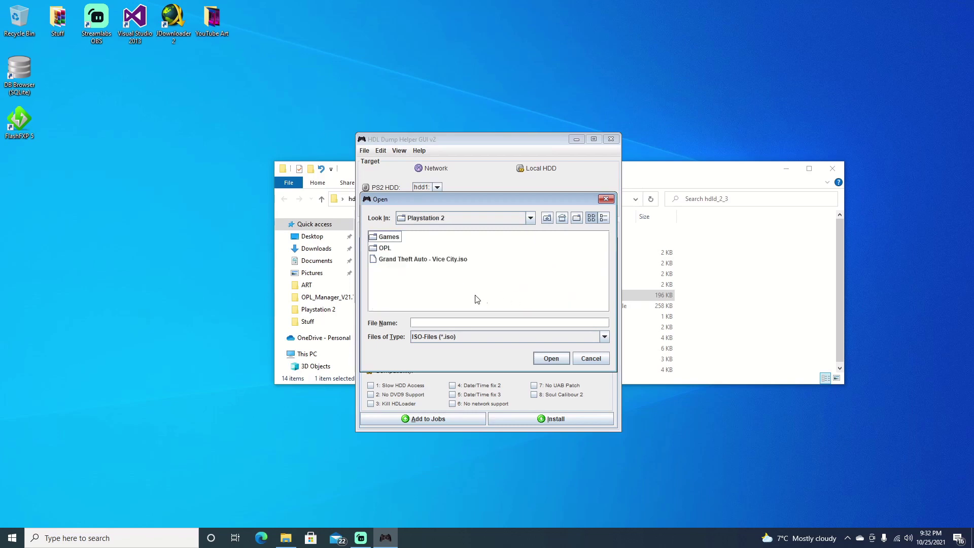
Load Grand Theft Auto - Vice City.iso as the install source, cancelling accidental renames.
left_click(384, 261)
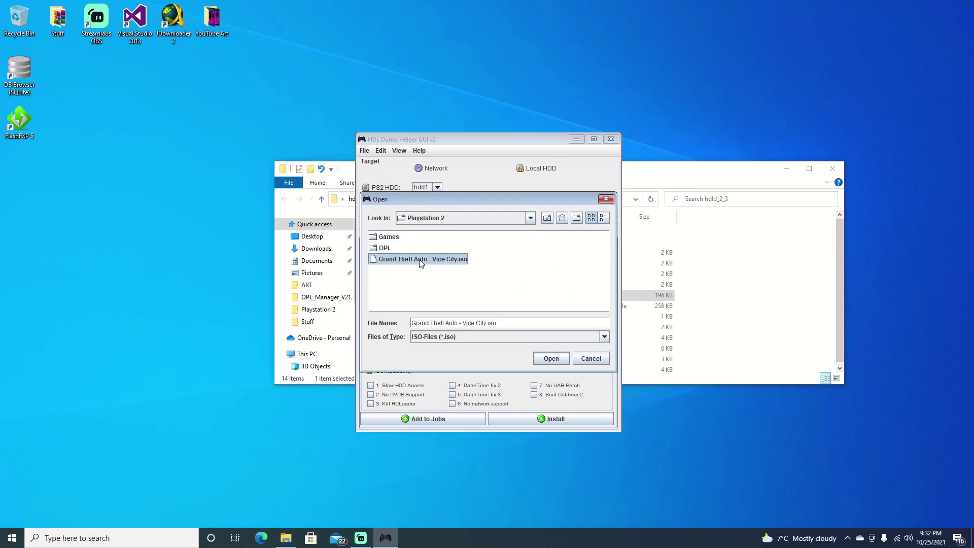
double_click(433, 260)
left_click(484, 265)
left_click(451, 259)
left_click(490, 264)
left_click(459, 262)
left_click(406, 292)
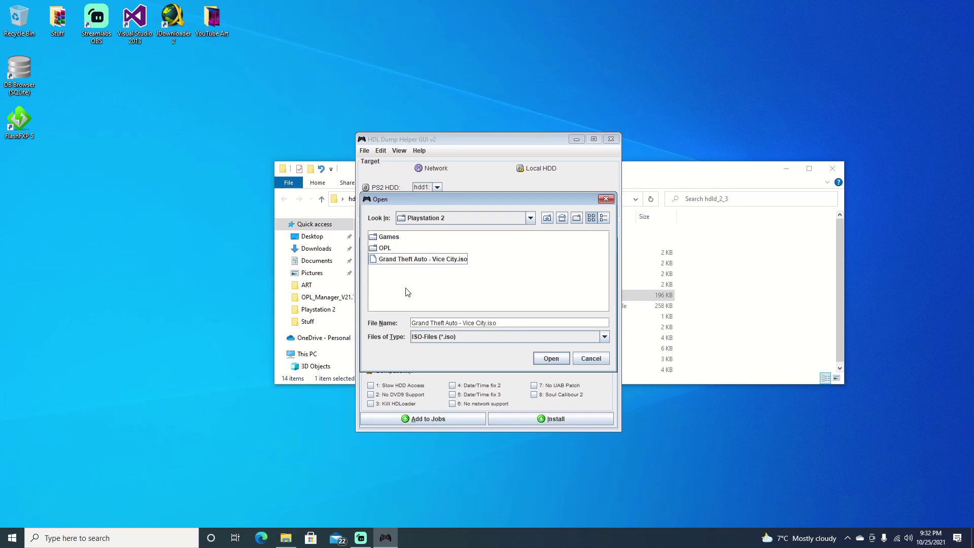
double_click(382, 259)
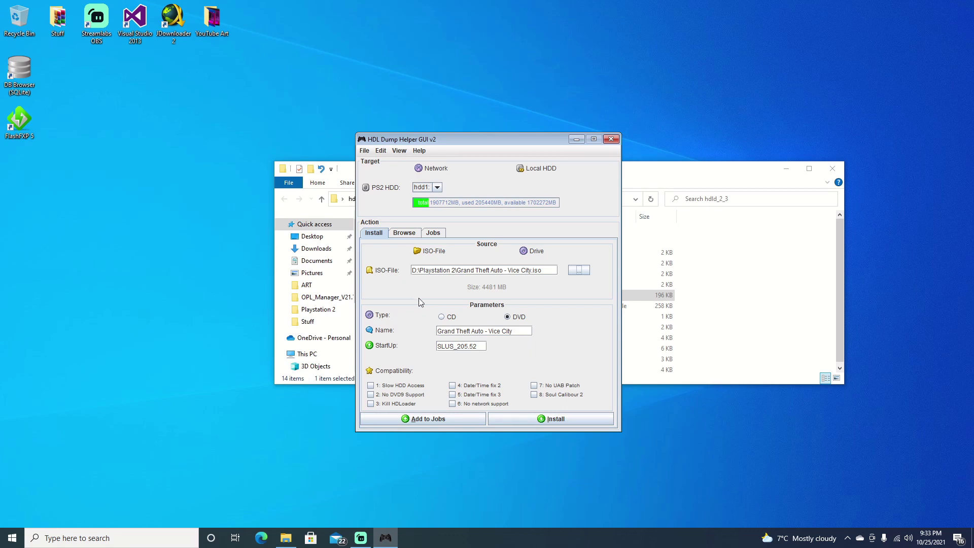
Add the Vice City install to the job list and view the queued hdd1 job.
left_click(438, 425)
left_click(488, 298)
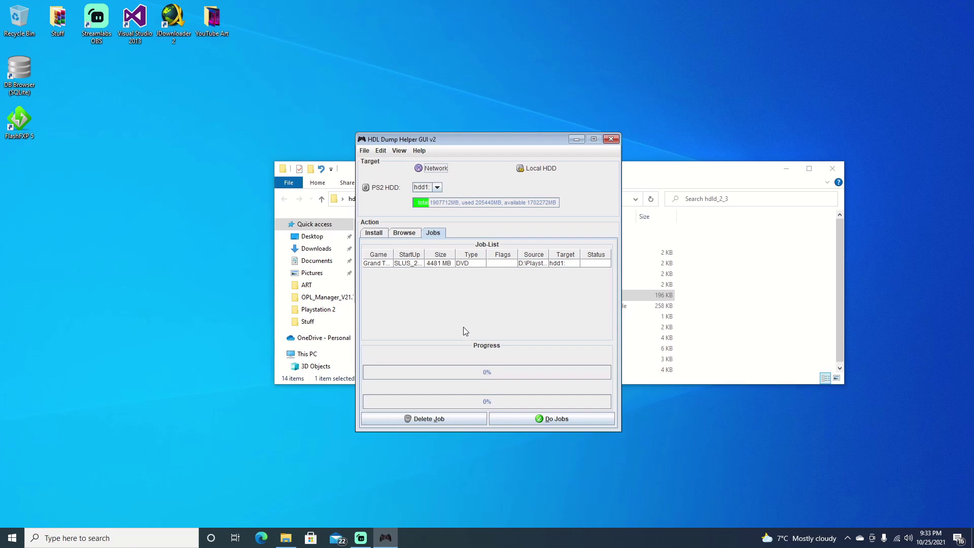
left_click(373, 234)
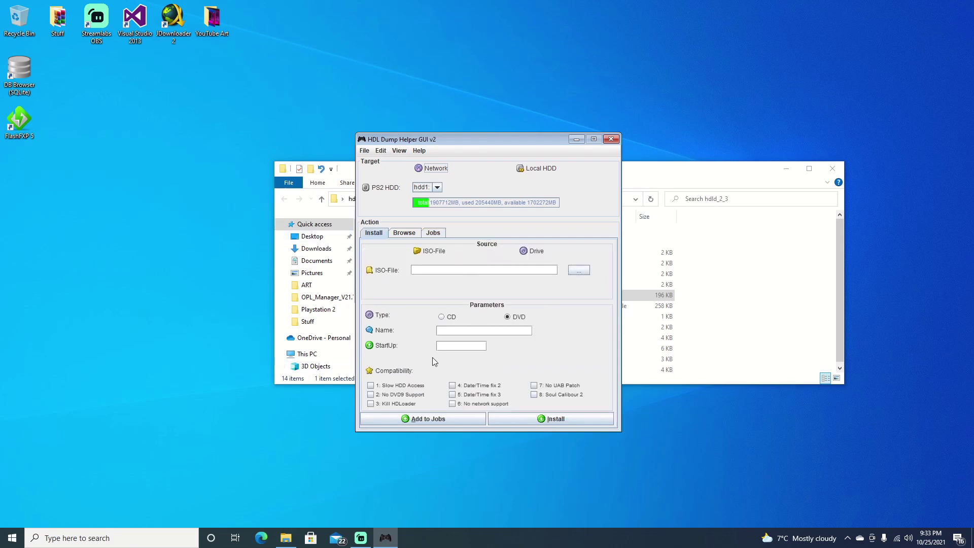
left_click(346, 302)
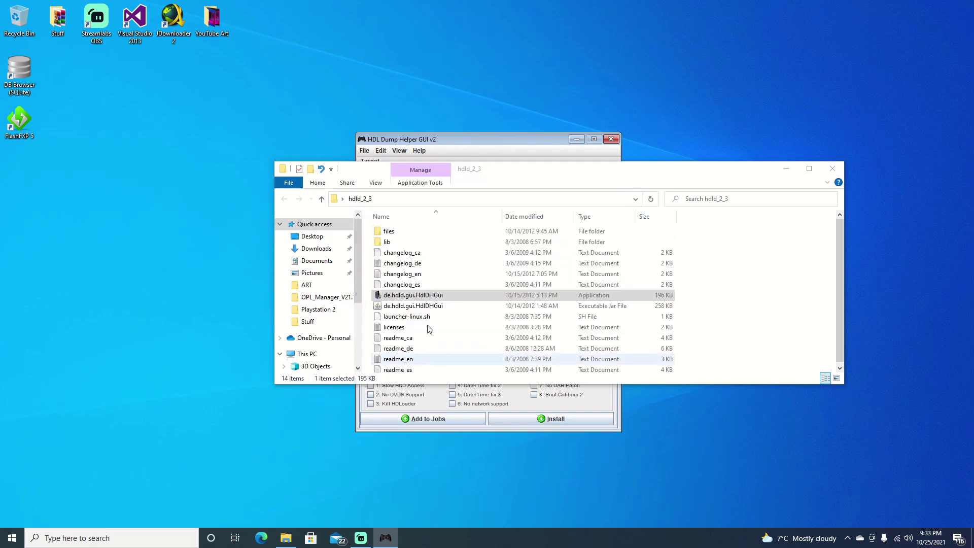
left_click(495, 145)
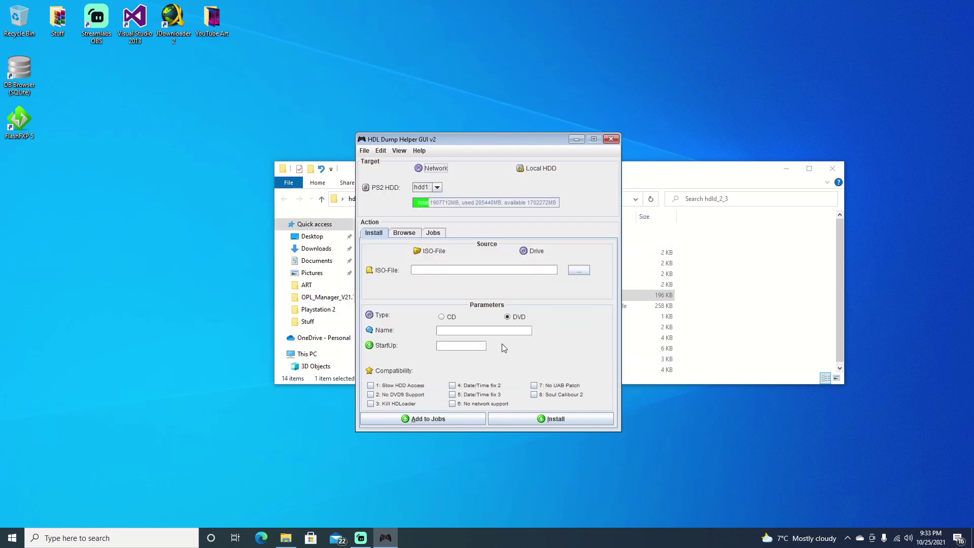
left_click(439, 235)
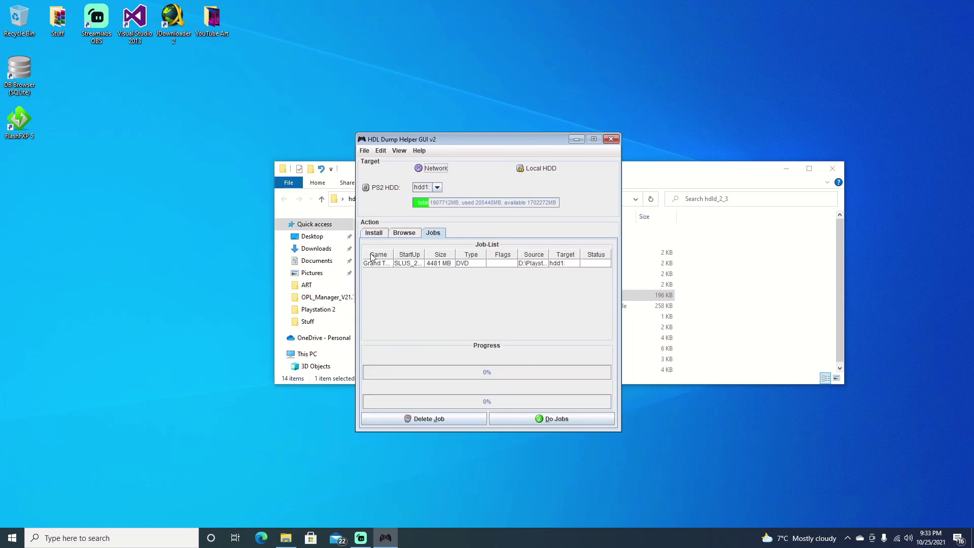
Run the queued Vice City install job, close the hdld_2_3 folder, and acknowledge completion.
left_click(528, 423)
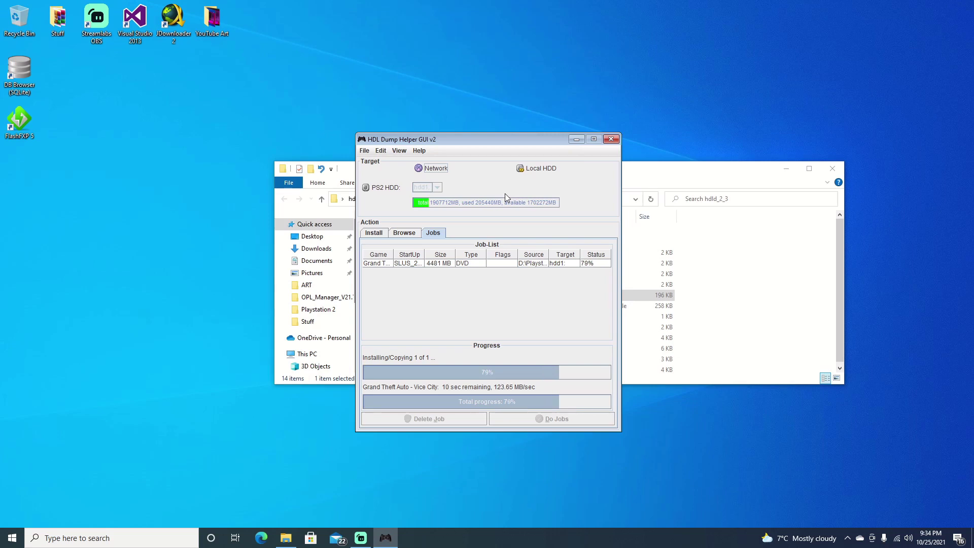
left_click(663, 194)
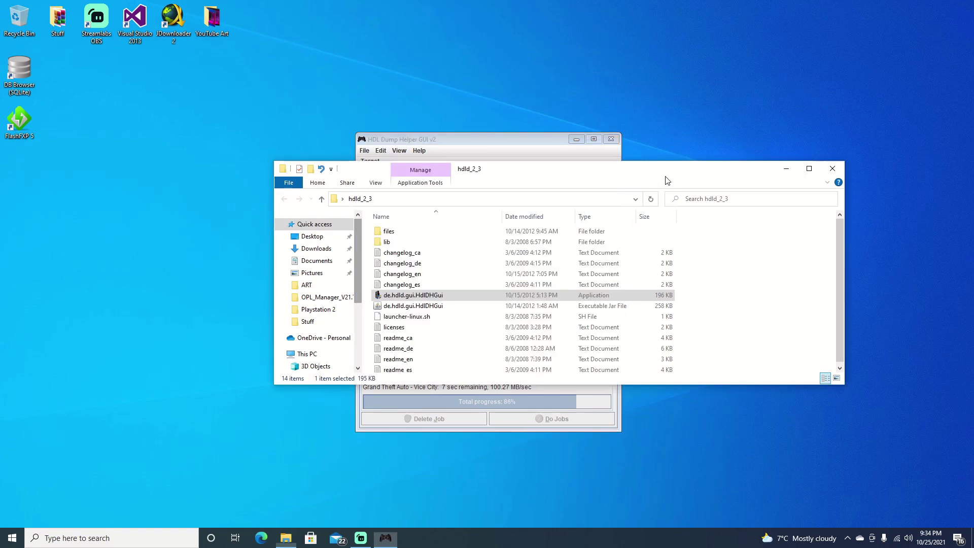
left_click(833, 169)
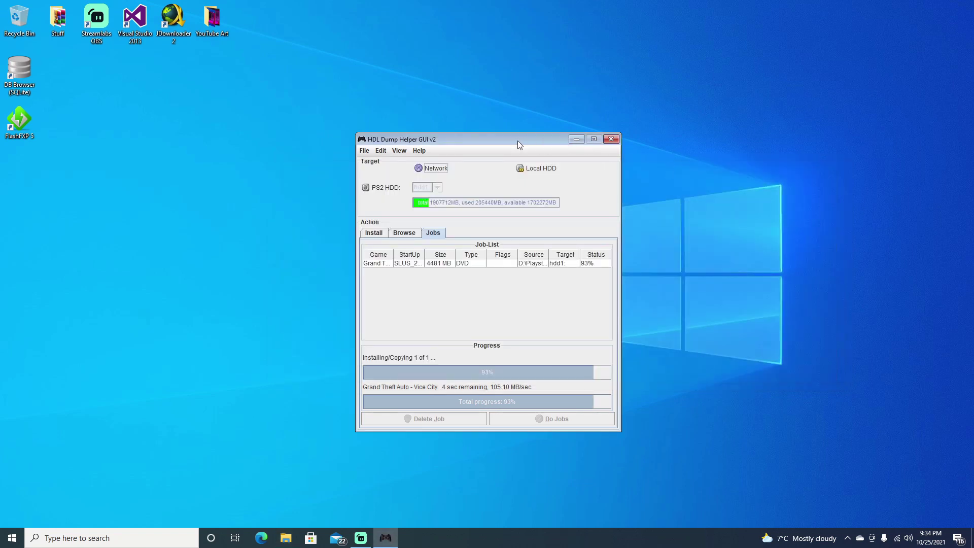
left_click_drag(518, 141, 647, 130)
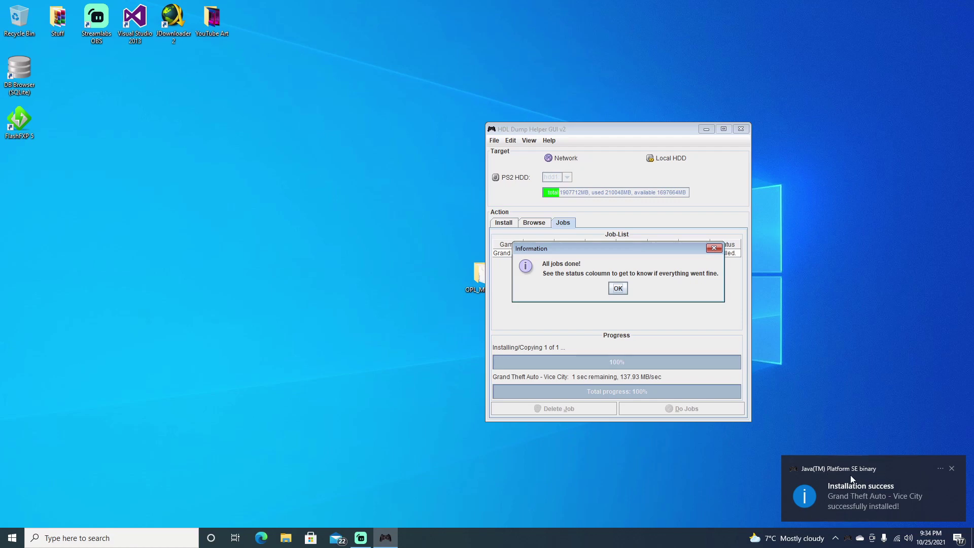
left_click(620, 287)
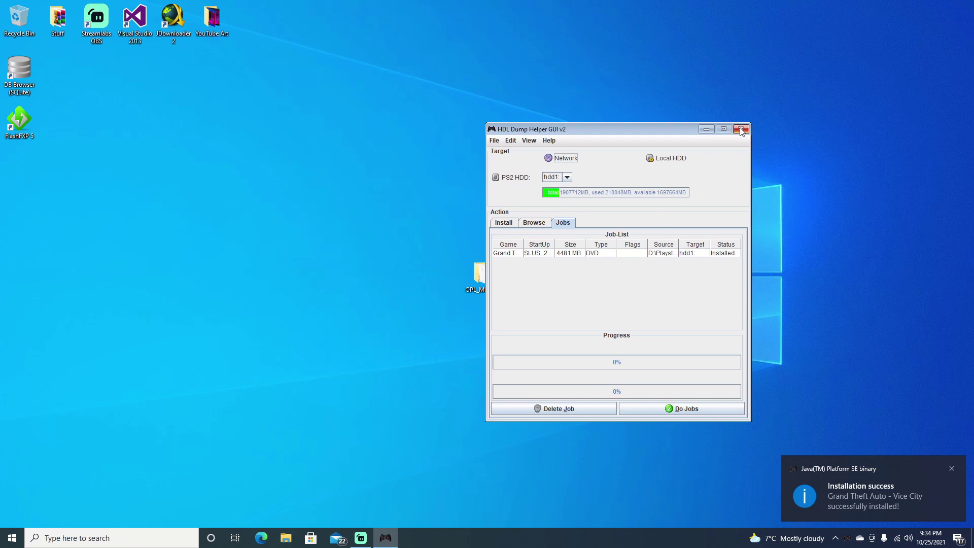
Reload the hdd1: game list and find Grand Theft Auto - Vice City in it.
left_click(534, 223)
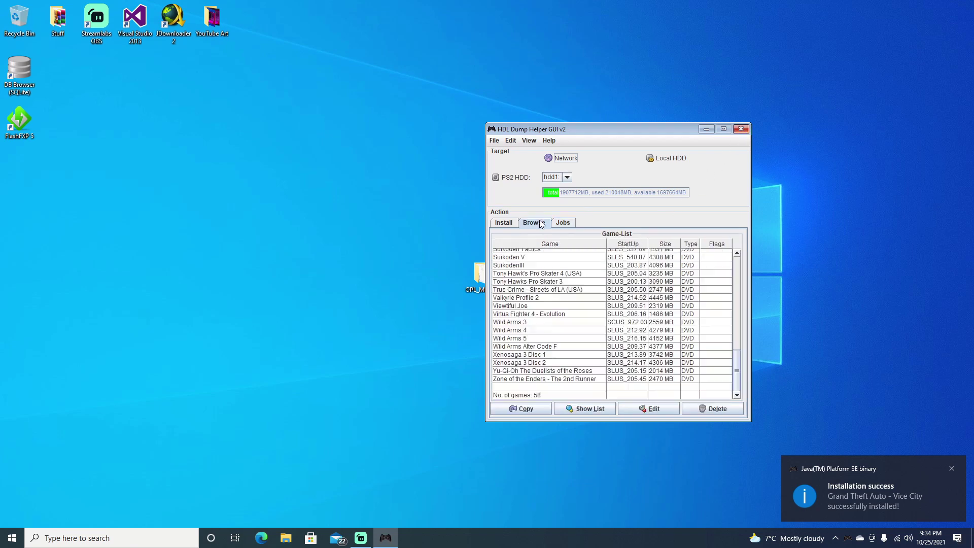
left_click(569, 410)
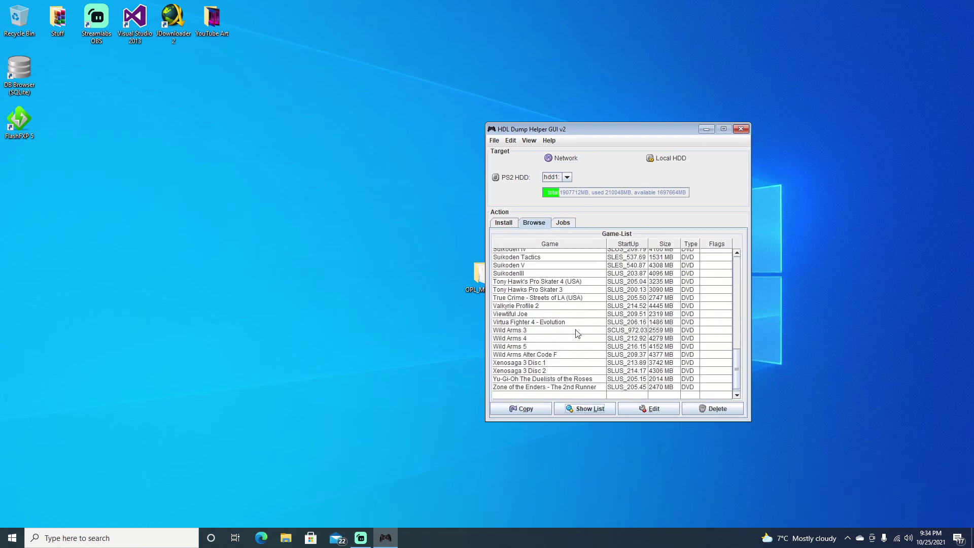
scroll(574, 336, "up", 9)
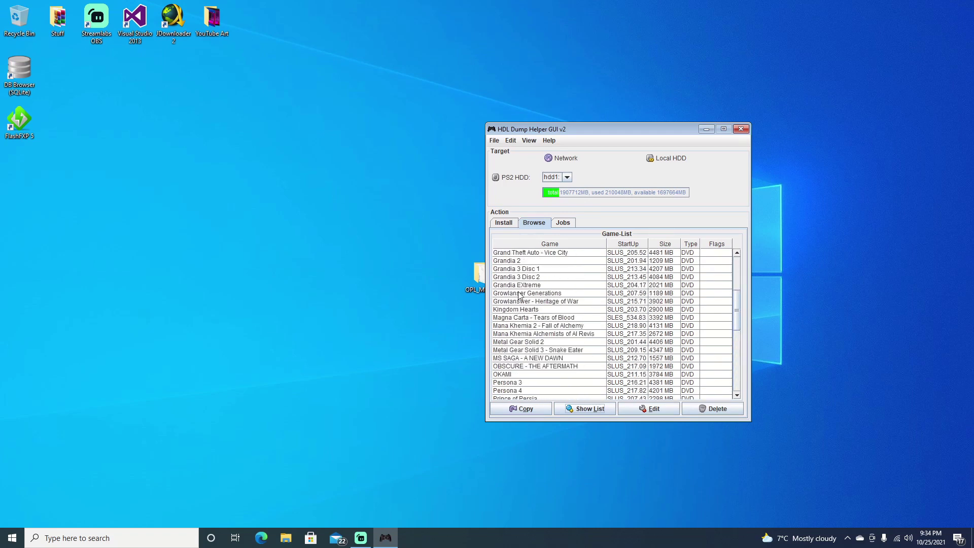
scroll(519, 295, "up", 2)
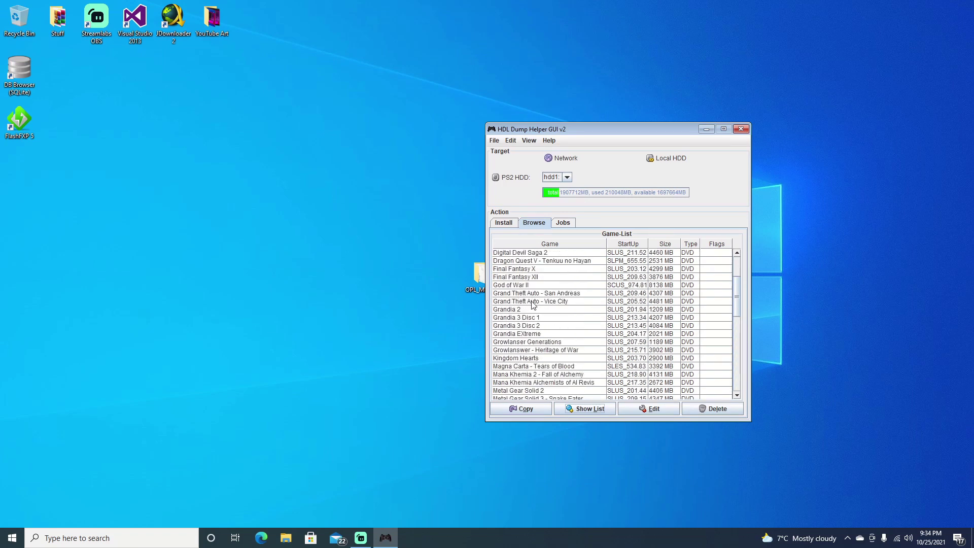
left_click(533, 303)
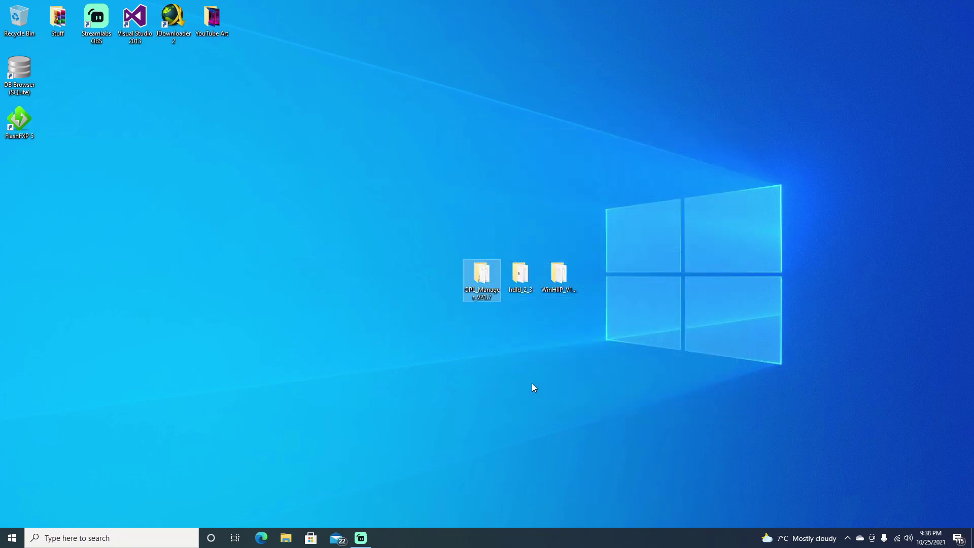
Open the OPL_Manager_V21.7 folder and run OPL_Manager as administrator.
double_click(476, 280)
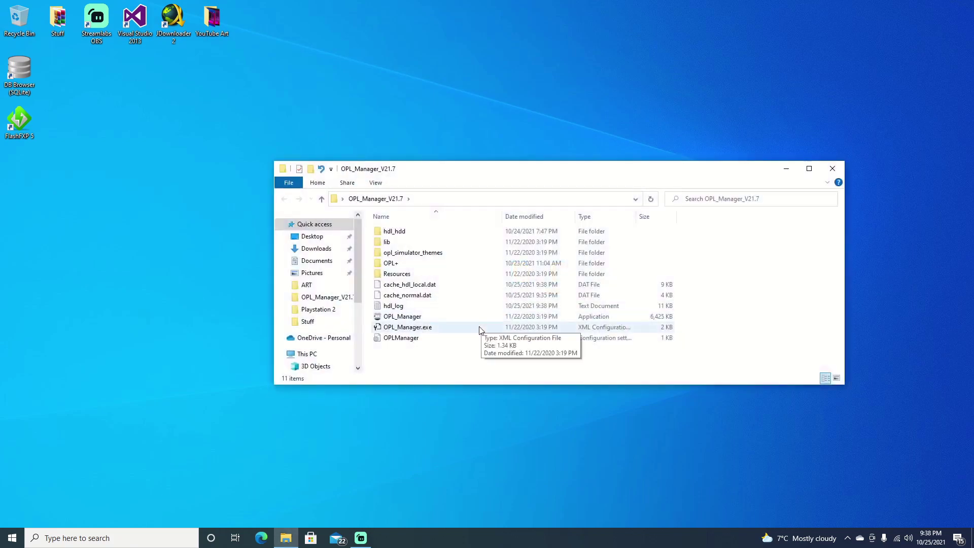
left_click(415, 318)
right_click(415, 317)
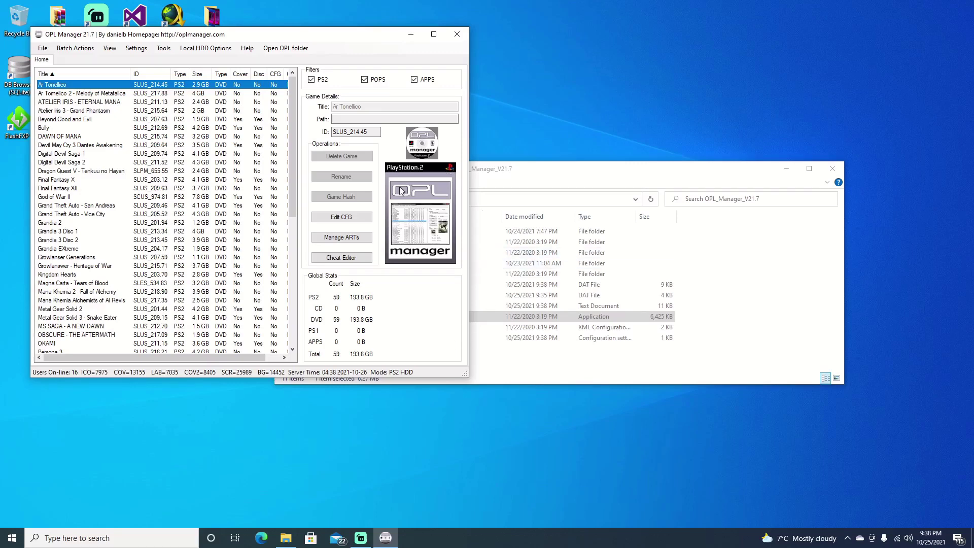
In Change Mode/OPL Folder, keep Local PS2 HDD mode with hdl_dump_092.exe.
left_click(165, 48)
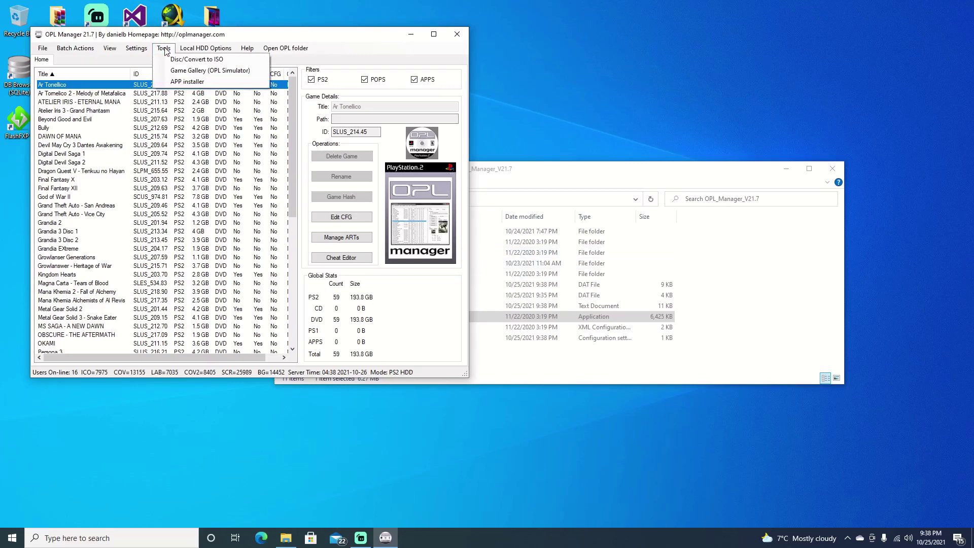
mouse_move(137, 51)
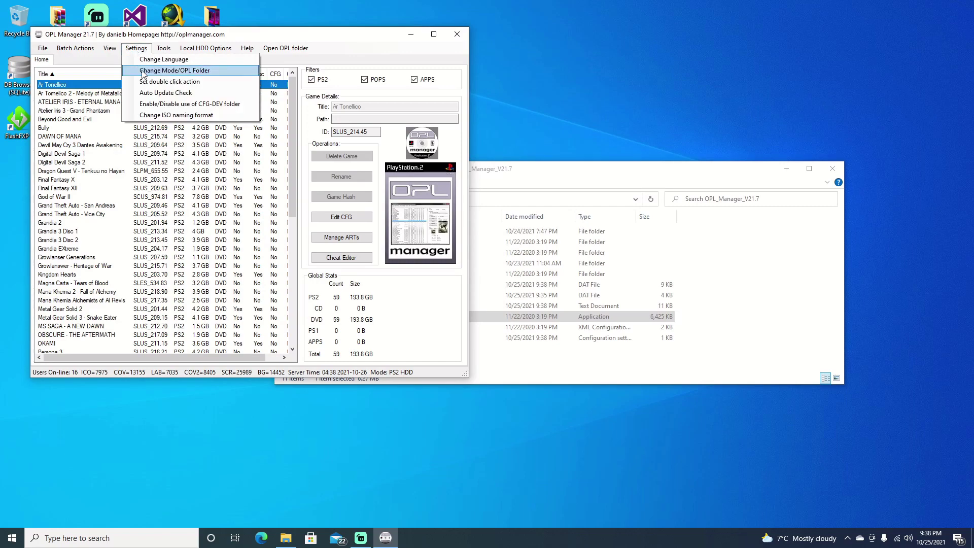
left_click(148, 72)
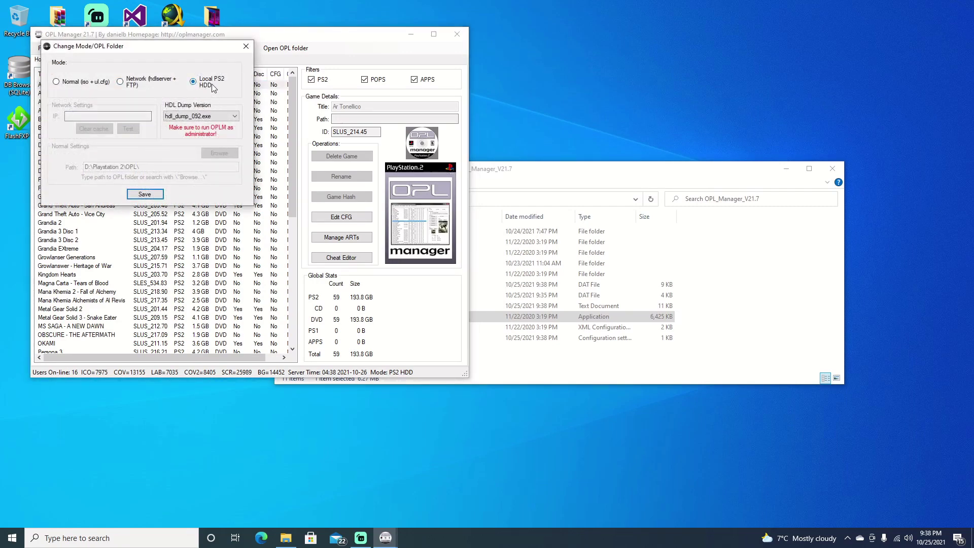
left_click(222, 118)
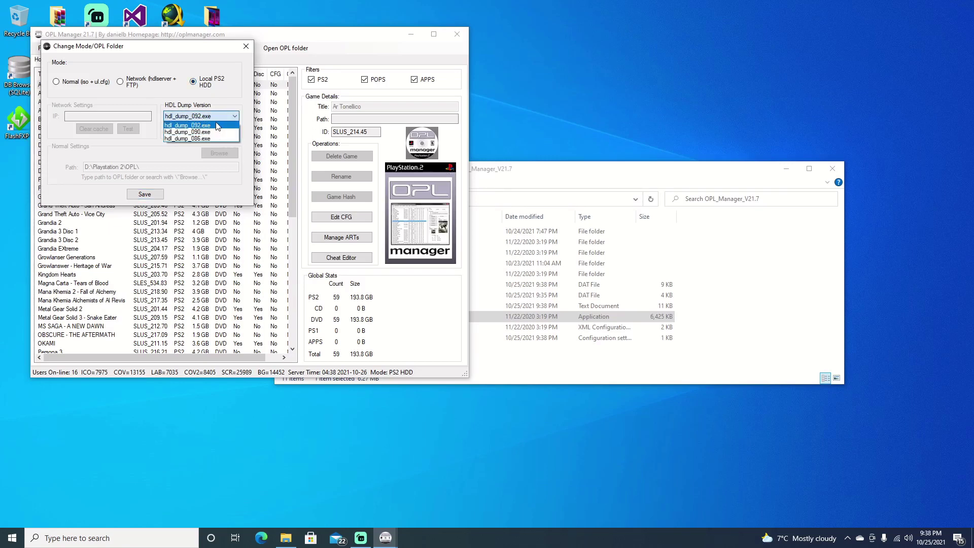
left_click(223, 124)
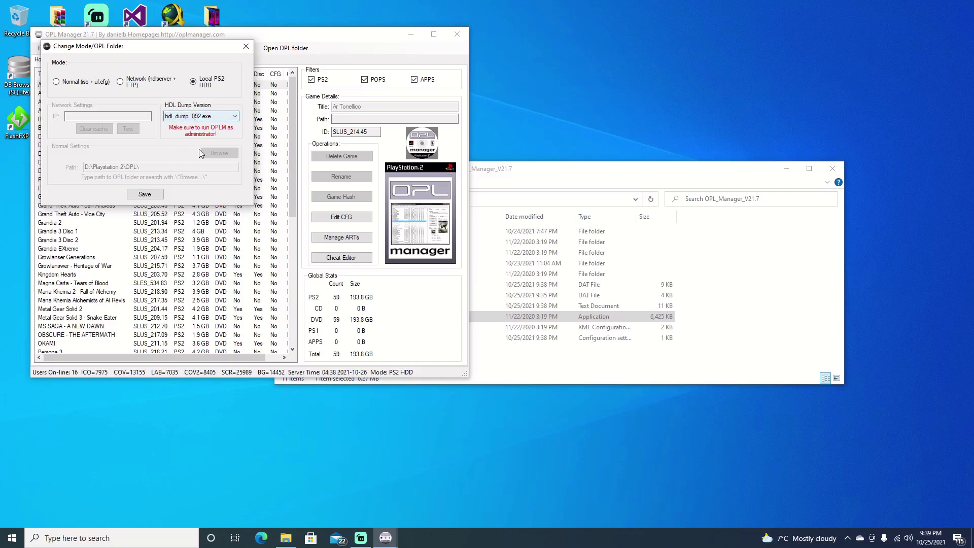
Save the mode settings and refresh the game list from the PS2 HDD.
left_click(144, 195)
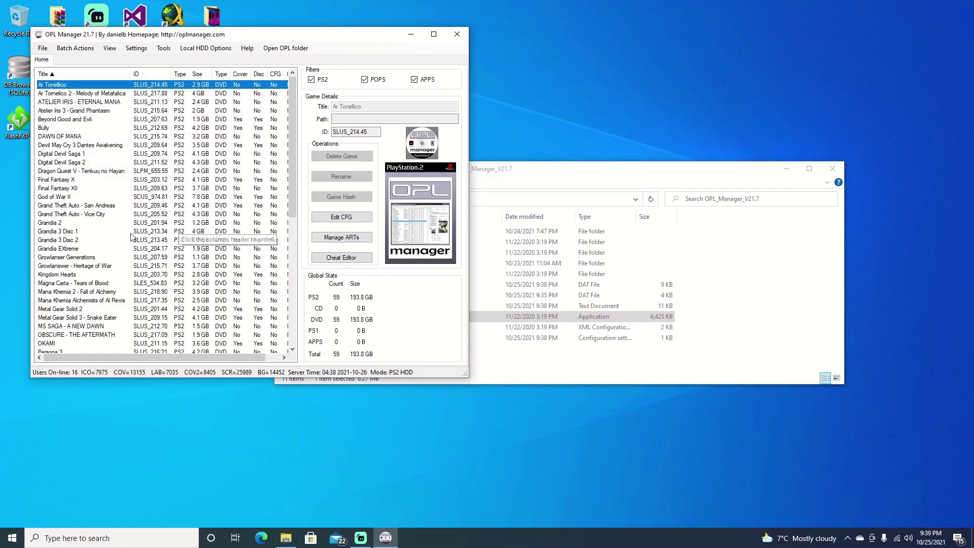
scroll(121, 253, "down", 10)
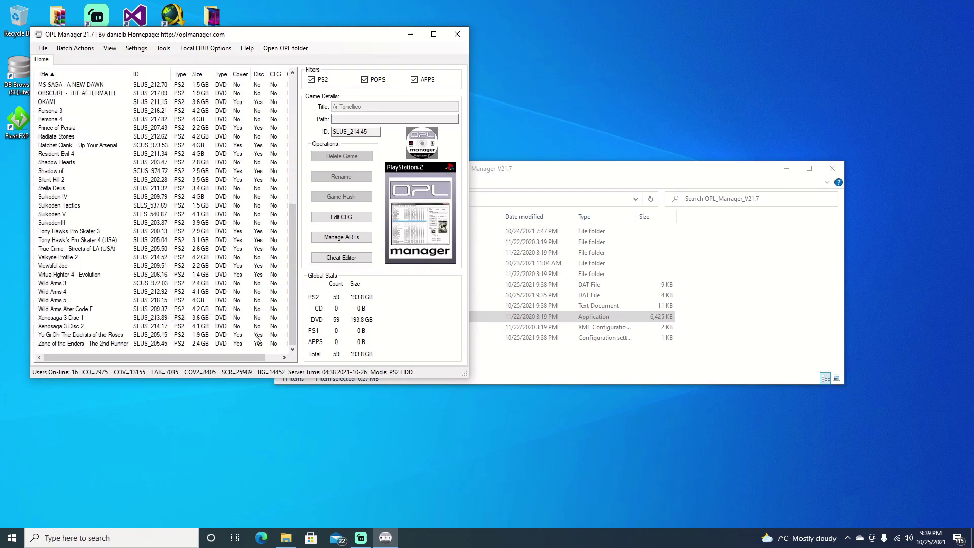
left_click(222, 51)
left_click(220, 61)
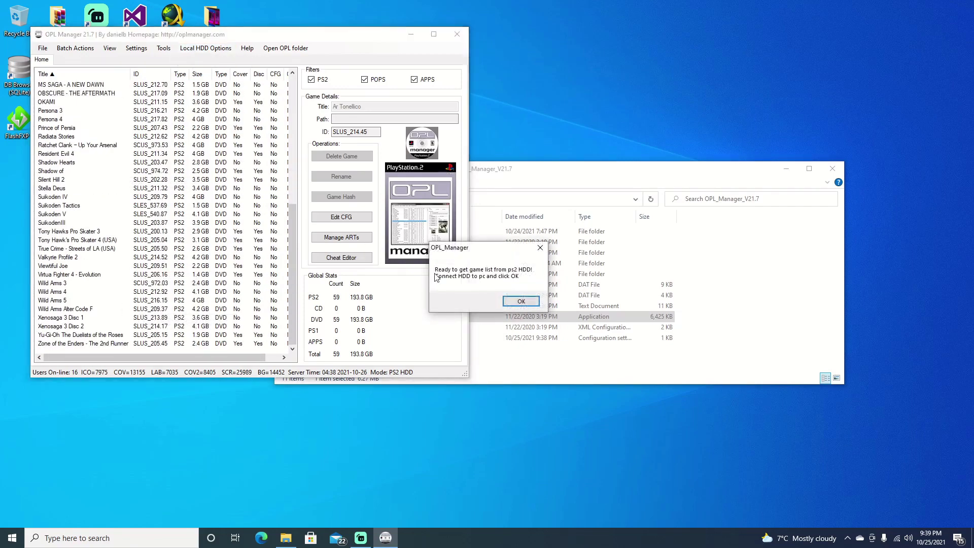
left_click(520, 302)
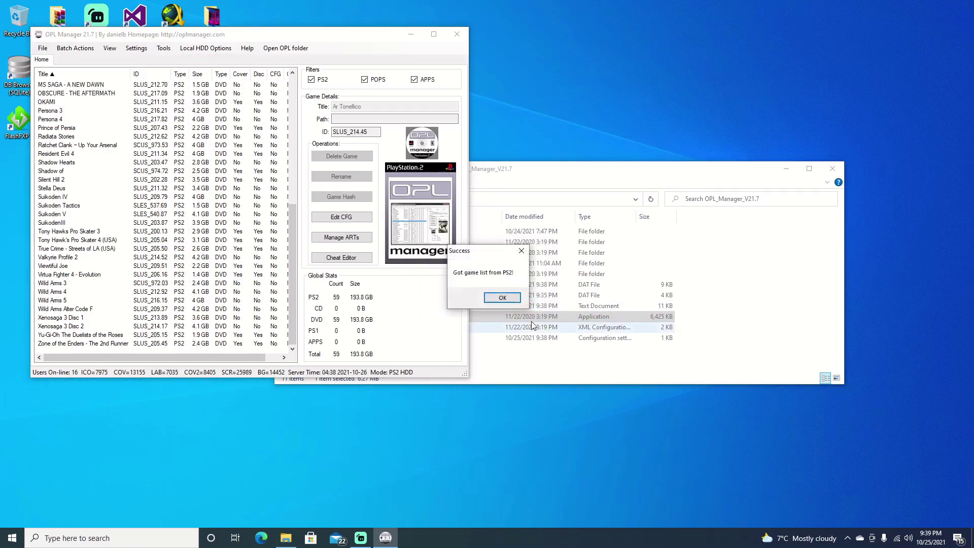
left_click(505, 298)
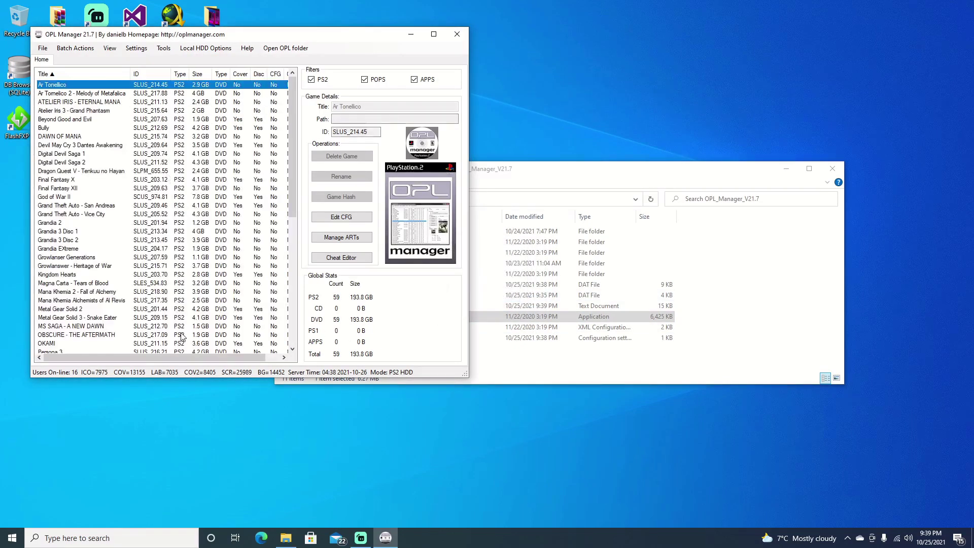
scroll(123, 208, "down", 1)
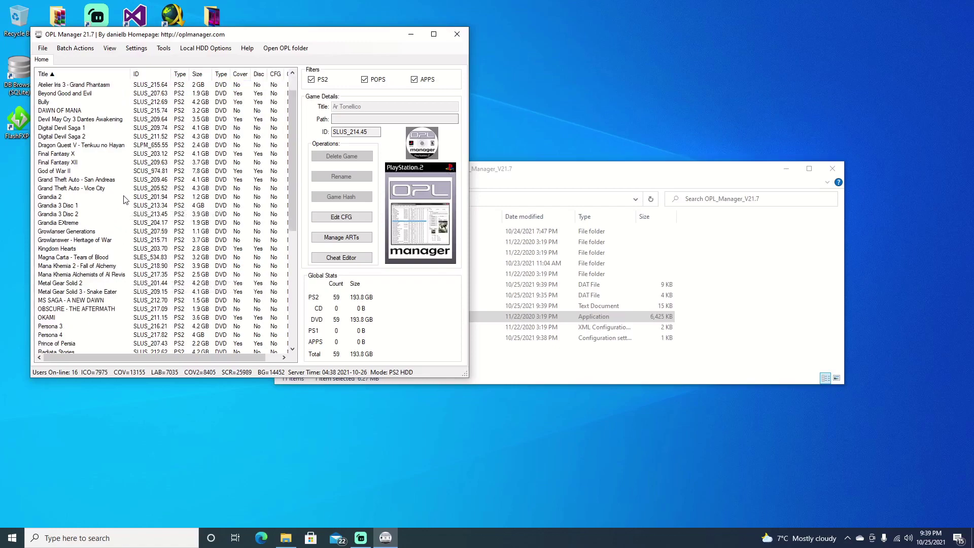
scroll(123, 208, "down", 8)
scroll(89, 339, "up", 9)
scroll(89, 339, "up", 1)
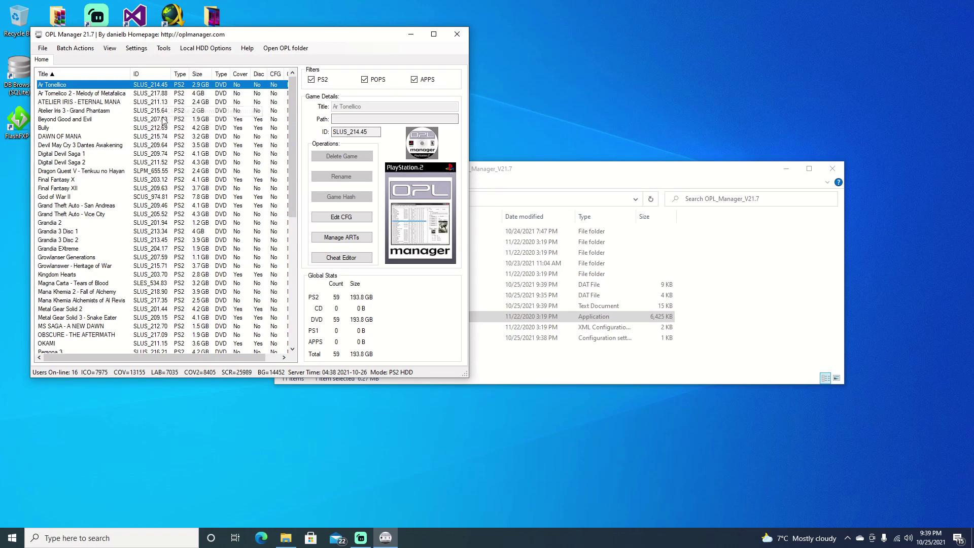
Start the Batch game ART download for all 59 games.
left_click(90, 50)
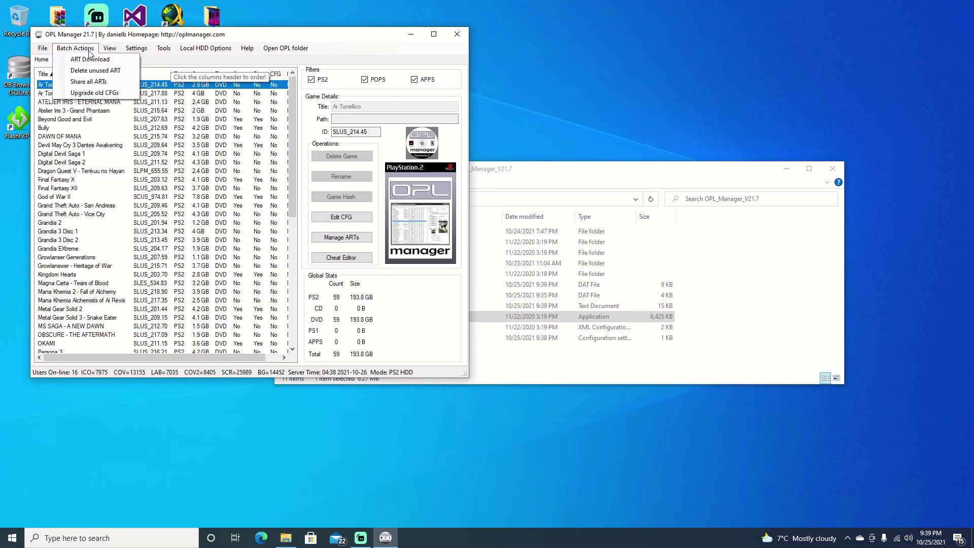
left_click(83, 61)
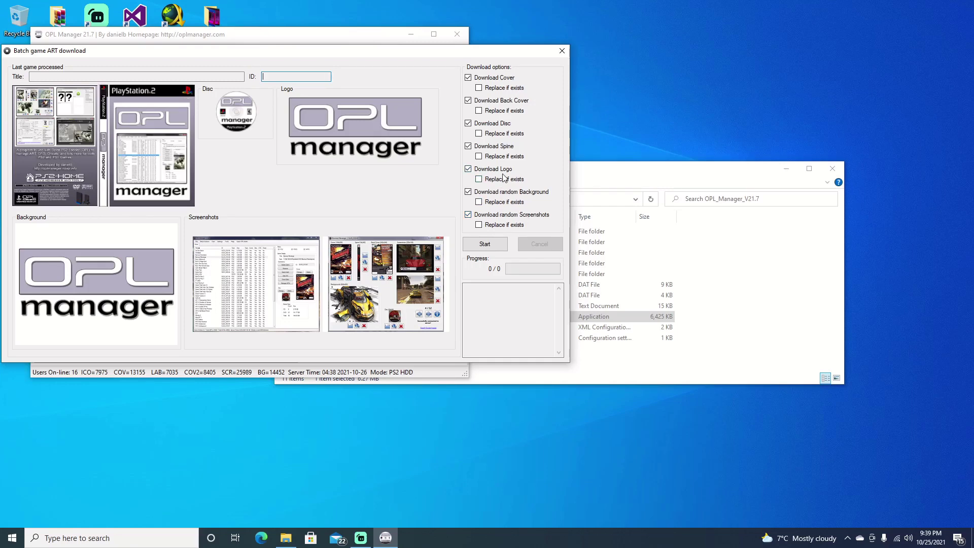
left_click(483, 246)
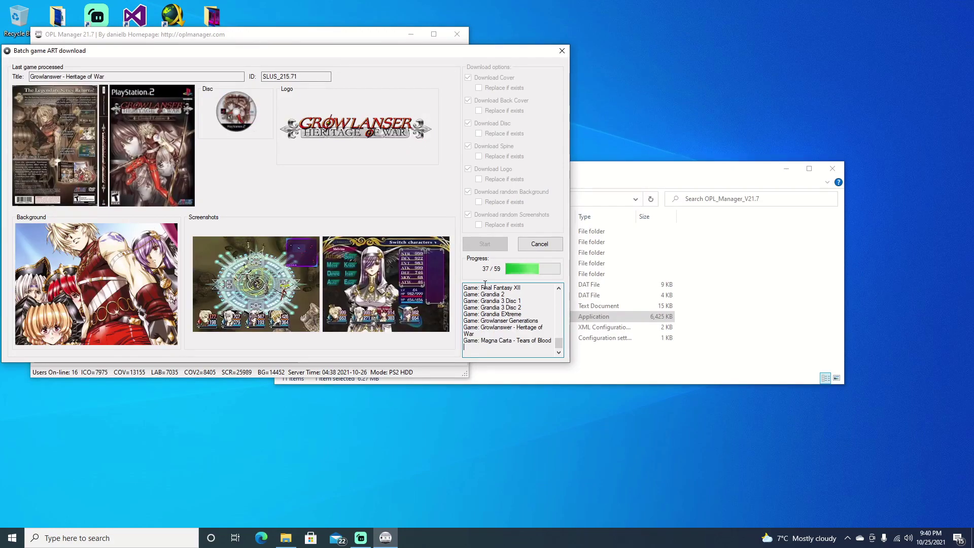
Check that the ART folder inside OPL+ is empty, then return to OPL_Manager_V21.7.
left_click(776, 322)
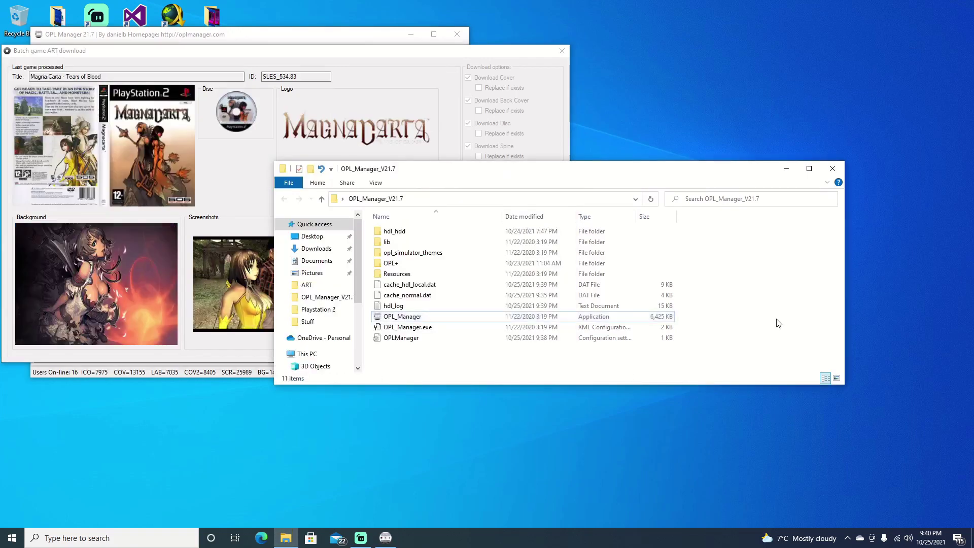
left_click_drag(451, 177, 535, 210)
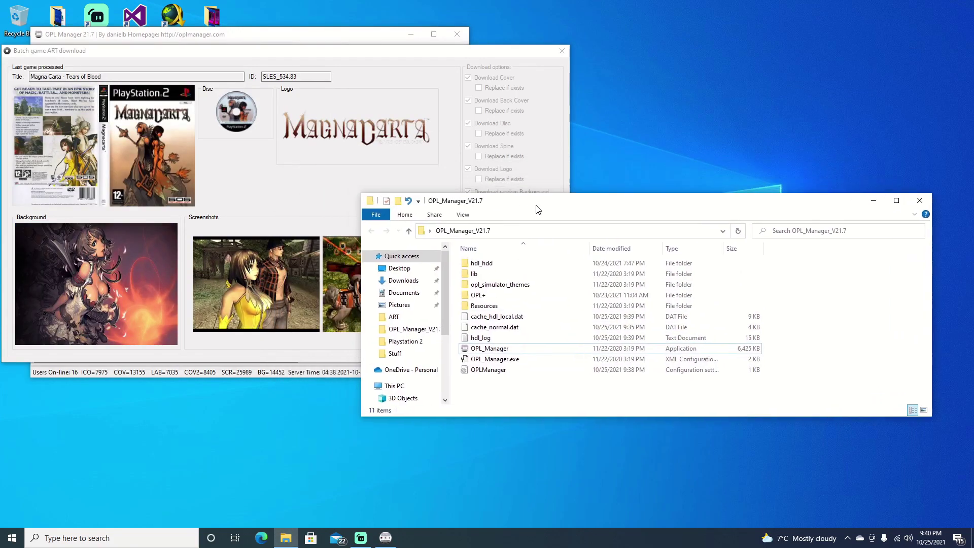
double_click(492, 297)
double_click(498, 278)
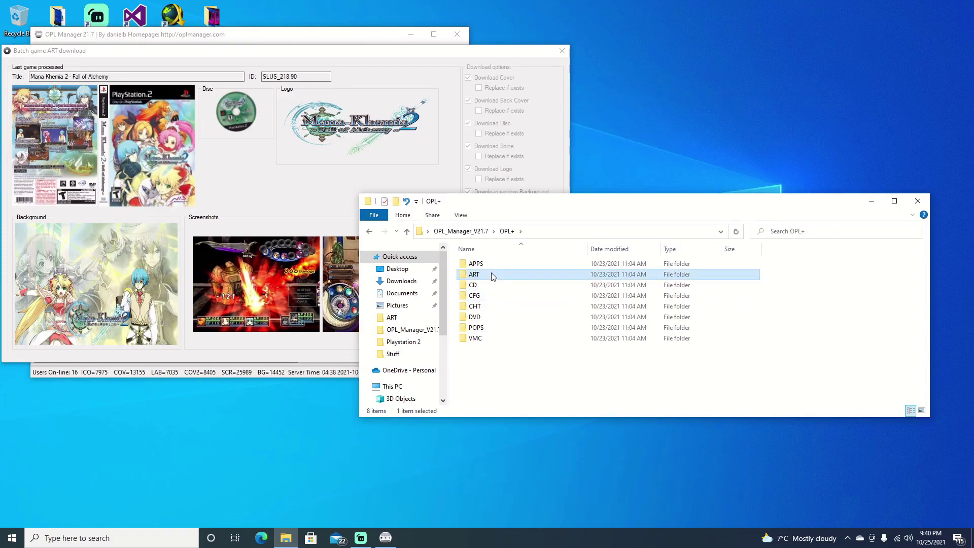
left_click(370, 232)
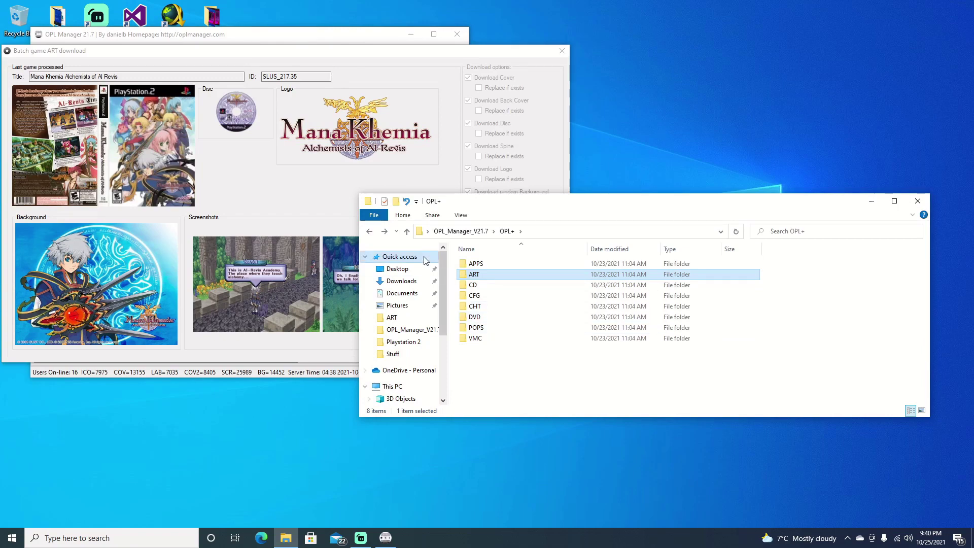
left_click(369, 233)
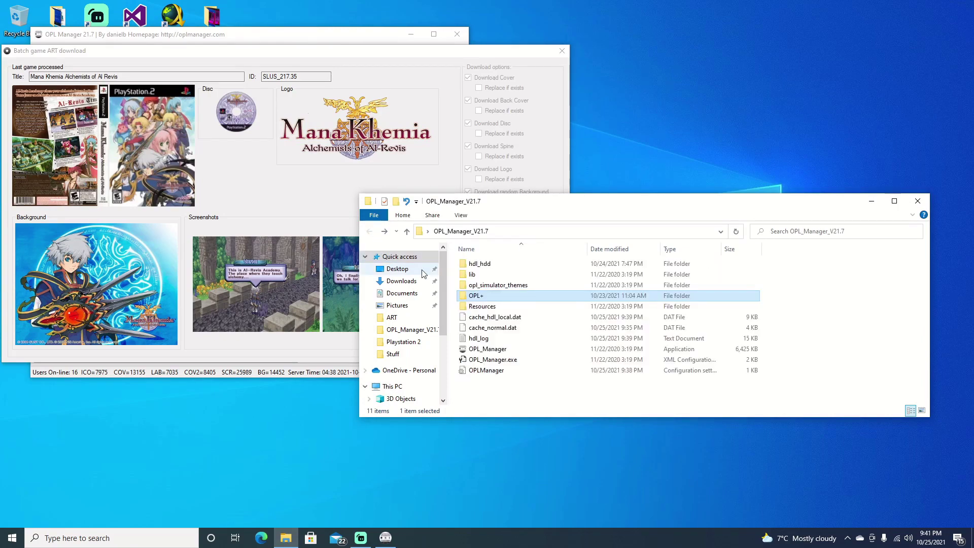
Scroll through the downloaded thumbnails in hdl_hdd's ART folder, then go back to hdl_hdd.
left_click(497, 267)
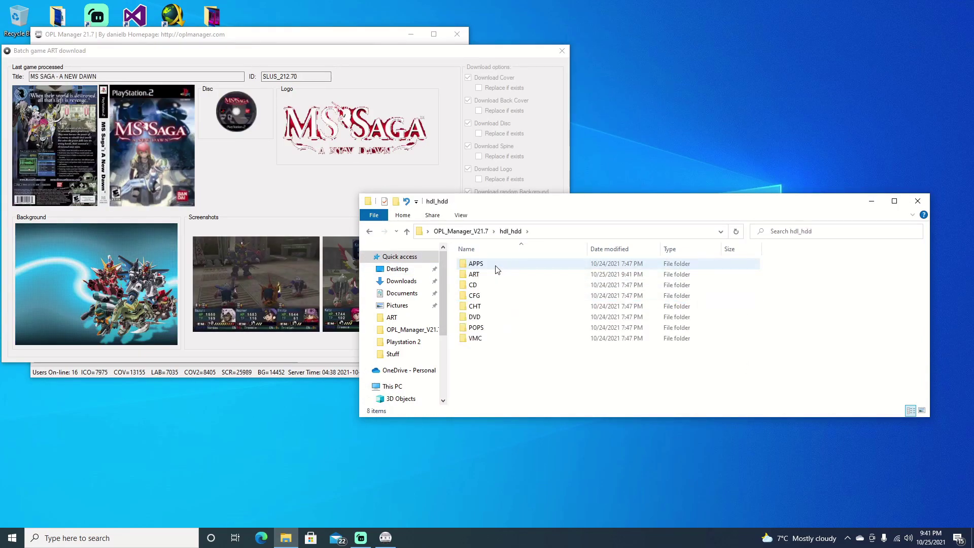
double_click(494, 274)
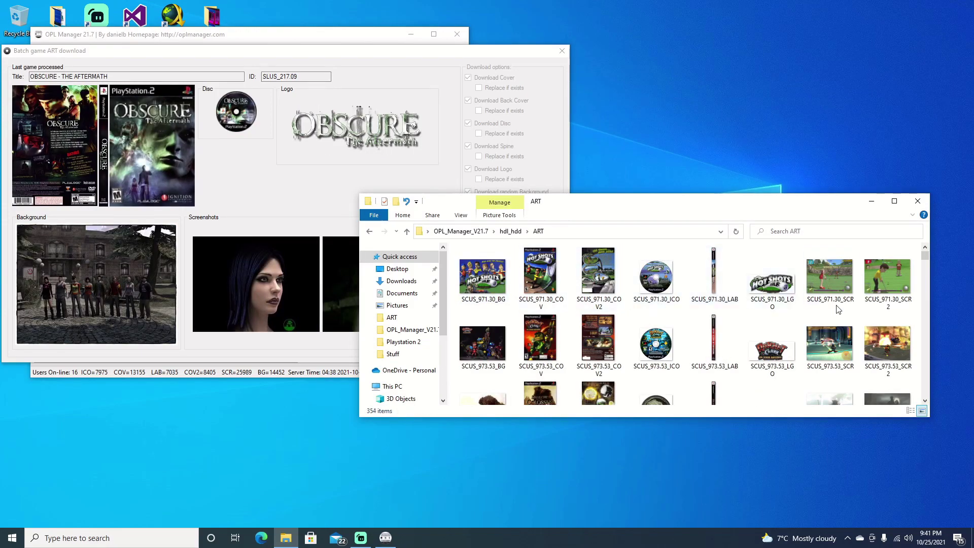
scroll(838, 307, "down", 5)
scroll(843, 304, "down", 5)
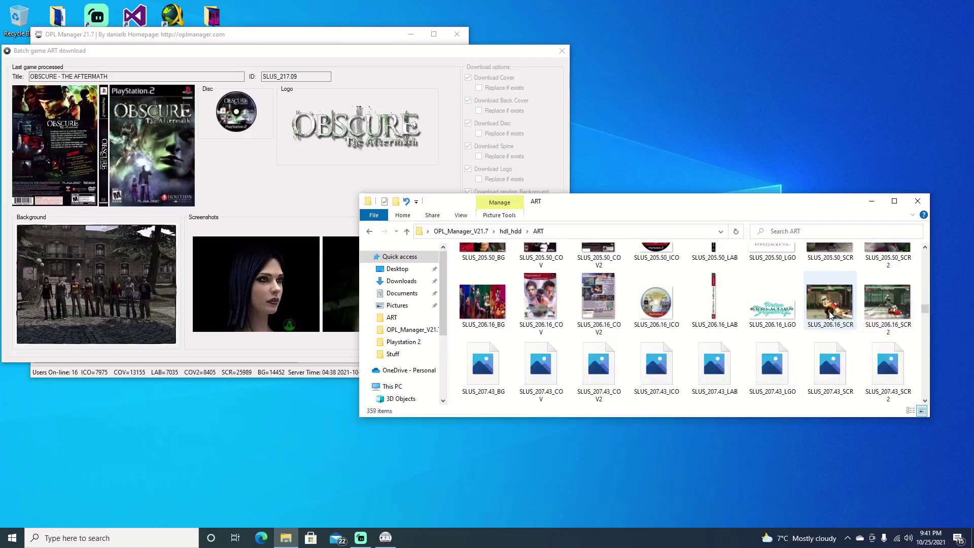
scroll(816, 321, "down", 10)
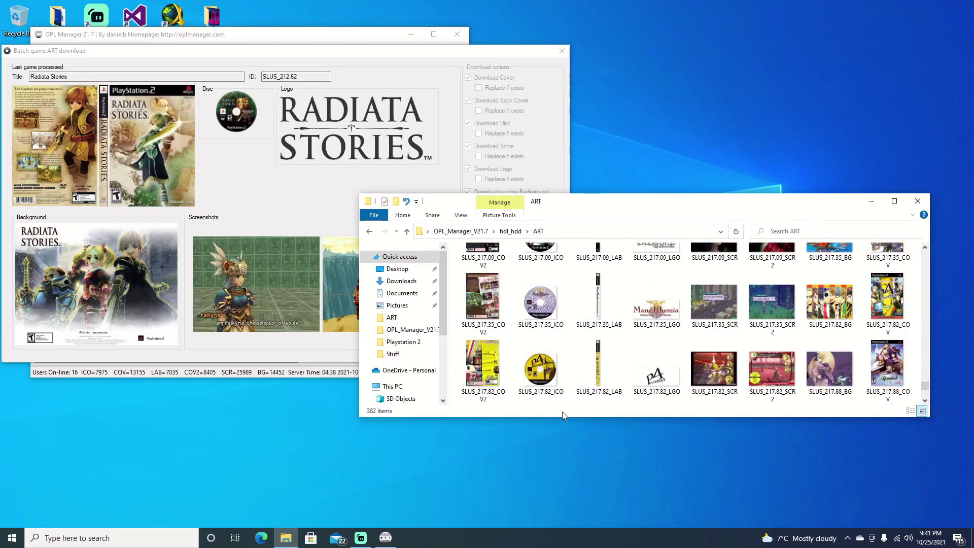
left_click(369, 231)
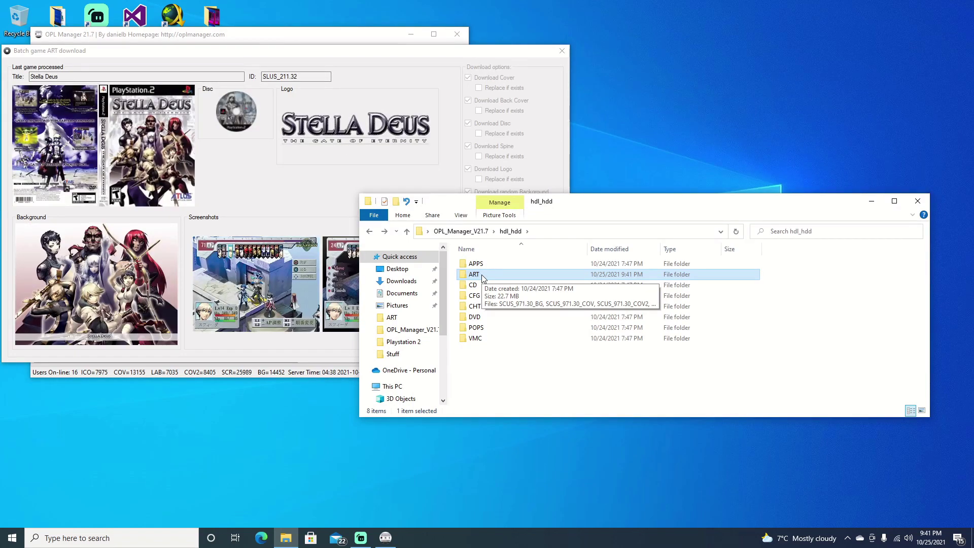
left_click(386, 61)
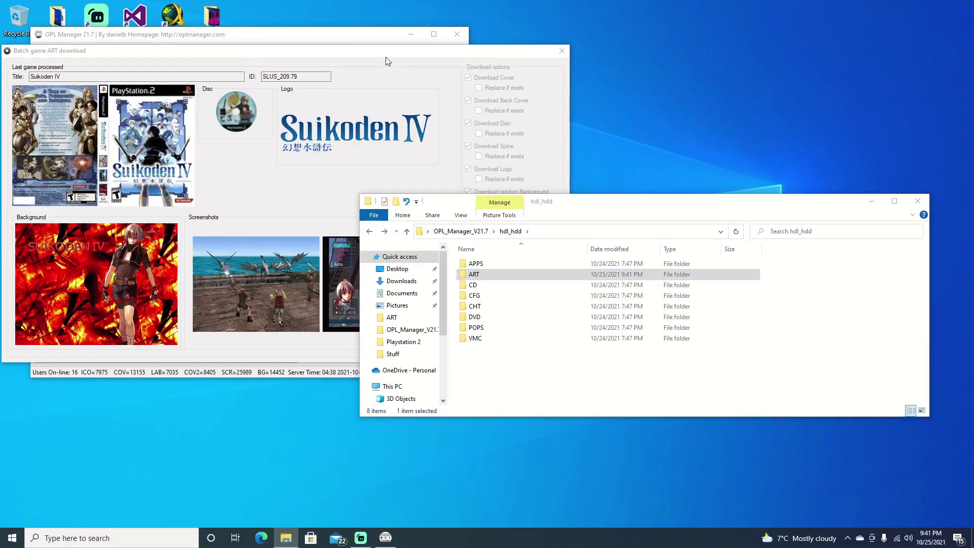
Move the USB Drive (E:) window higher while the batch art download finishes all 59 games.
left_click(387, 61)
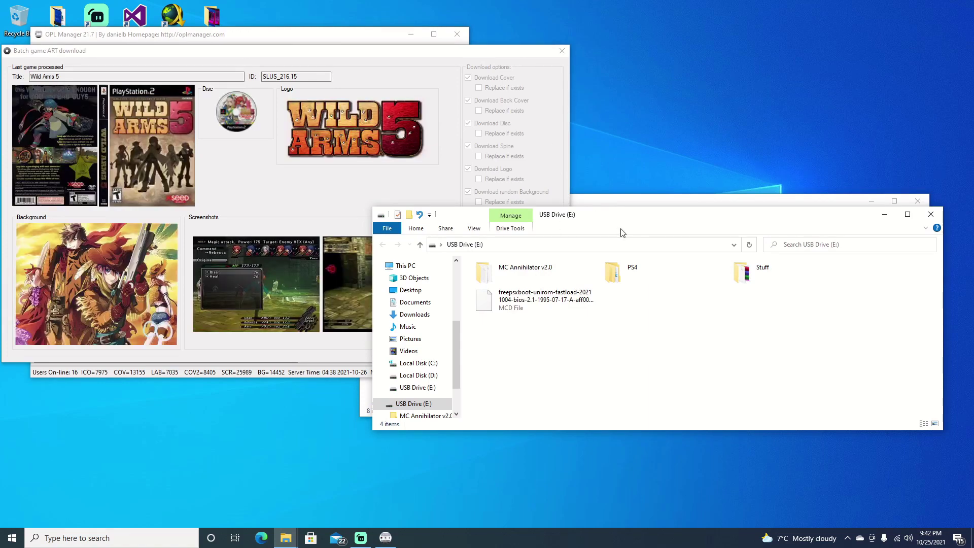
left_click_drag(678, 214, 790, 79)
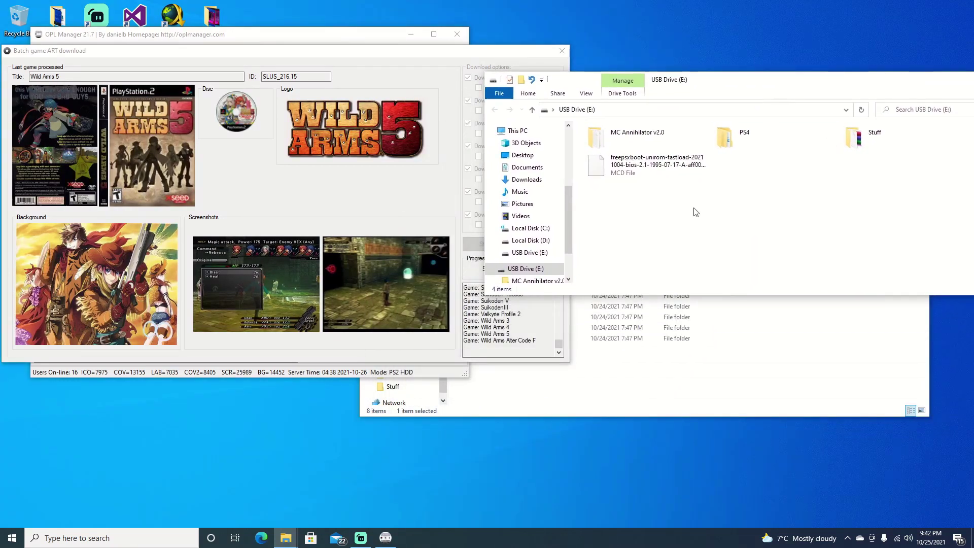
left_click(531, 323)
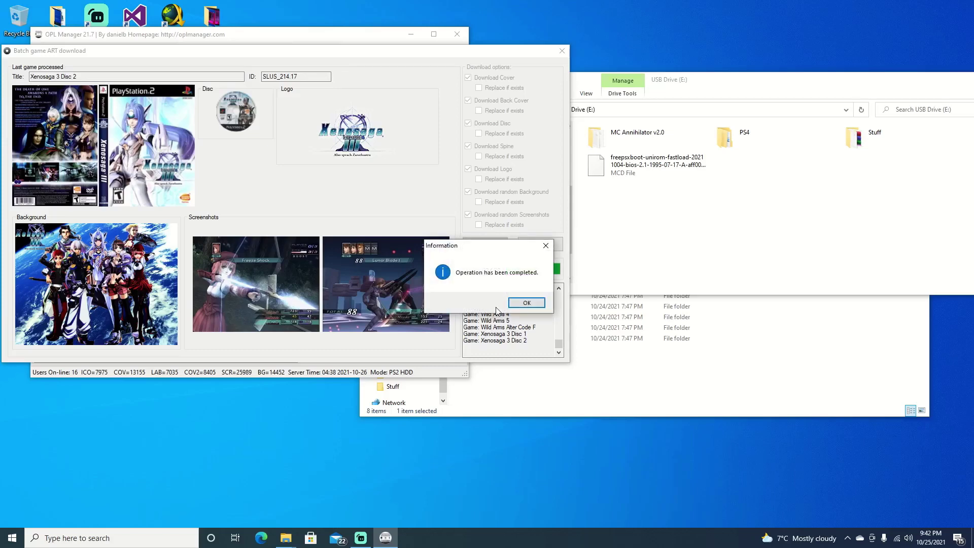
Close the completed Batch ART dialog and copy hdl_hdd's ART folder onto USB Drive (E:).
left_click(525, 303)
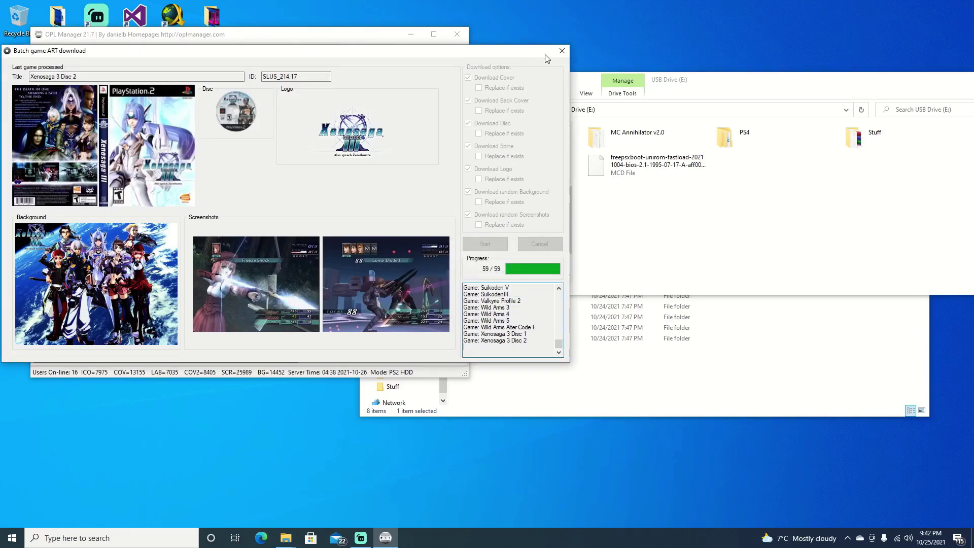
left_click(562, 51)
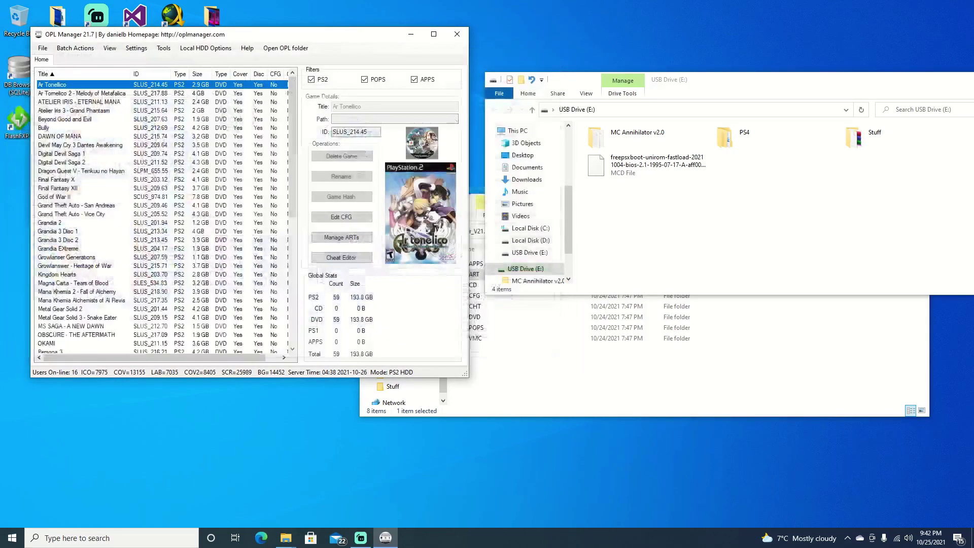
left_click(527, 378)
double_click(475, 274)
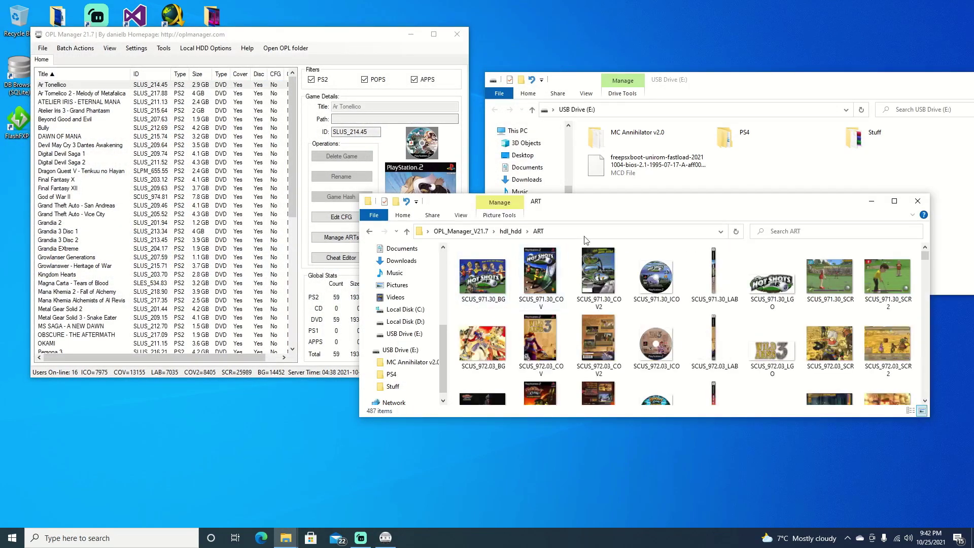
left_click_drag(663, 208, 299, 183)
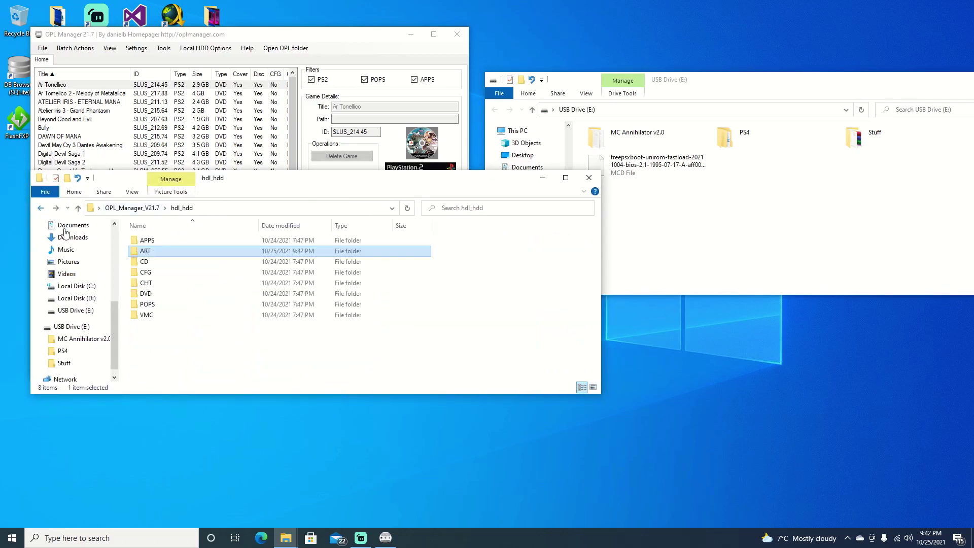
left_click(41, 208)
left_click_drag(138, 253, 724, 241)
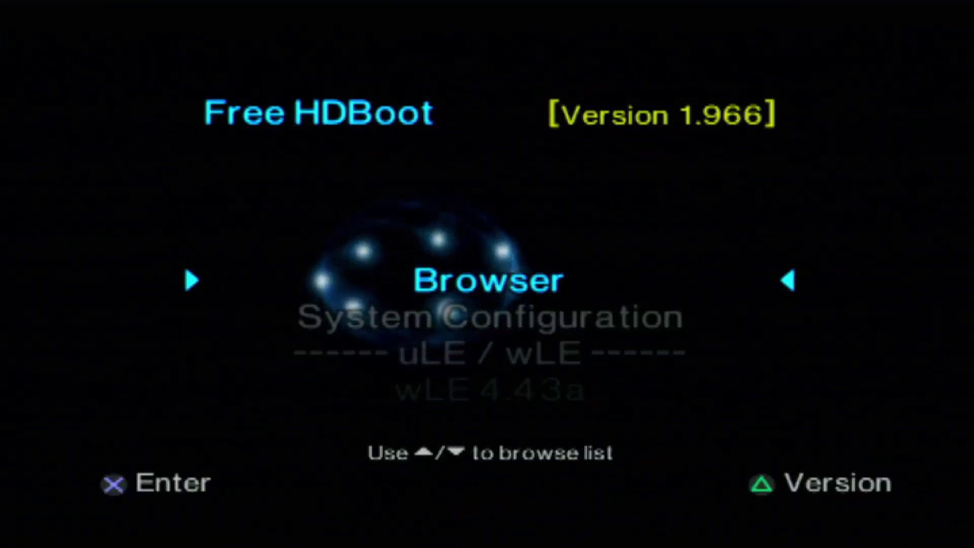
Select wLE 4.43a in the Free HDBoot menu to launch LaunchELF.
key("Down")
key("Down")
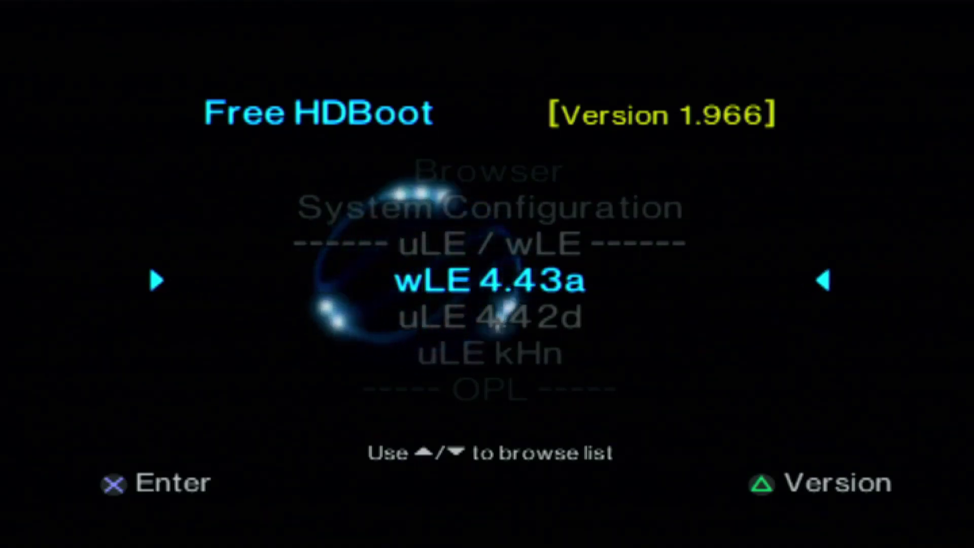
key("Down")
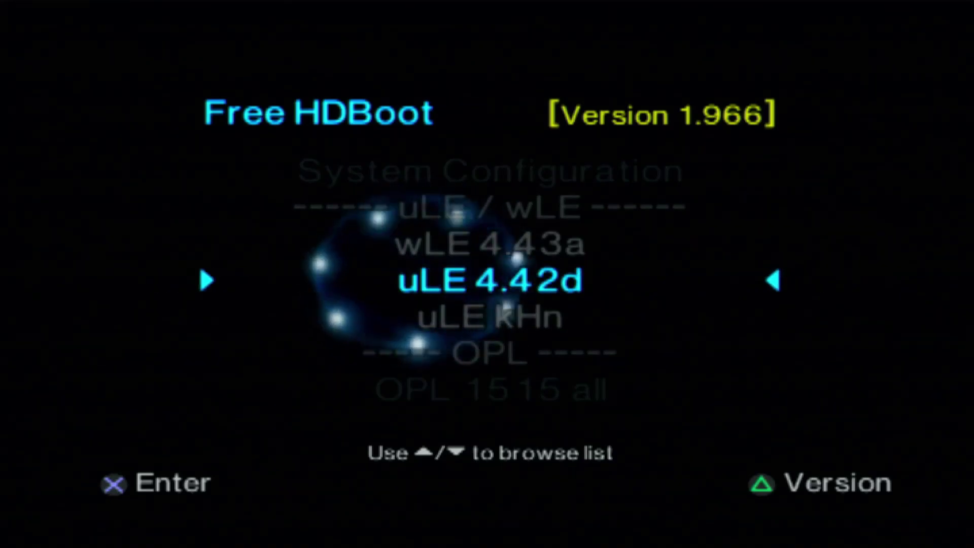
key("Up")
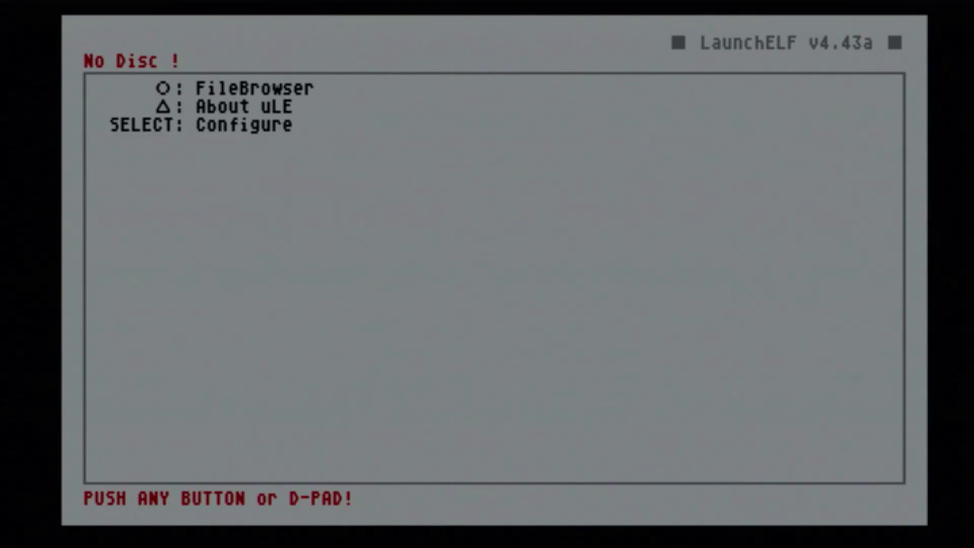
In FileBrowser, open the mass:/ USB drive and copy the ART folder to the clipboard.
key("Return")
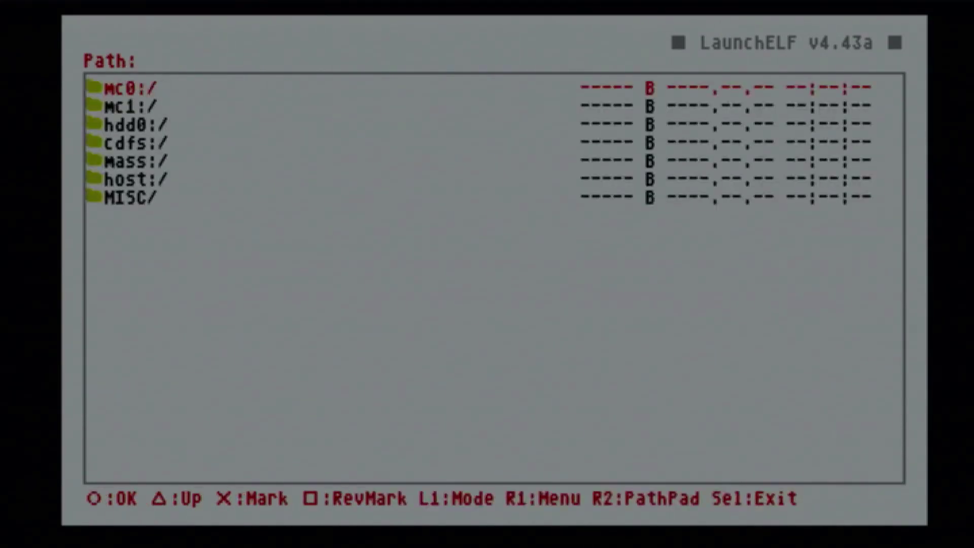
key("Down")
key("Down")
key("Down")
key("Down")
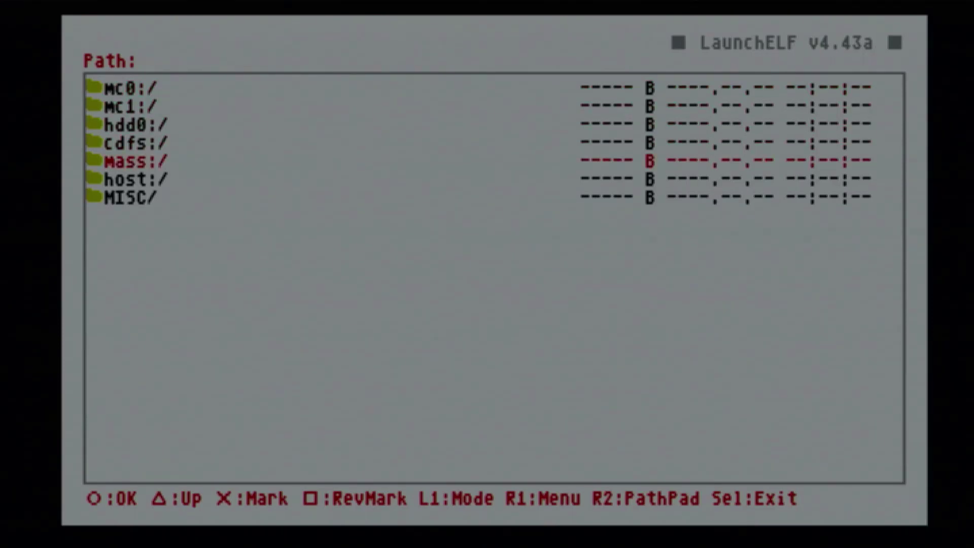
key("Return")
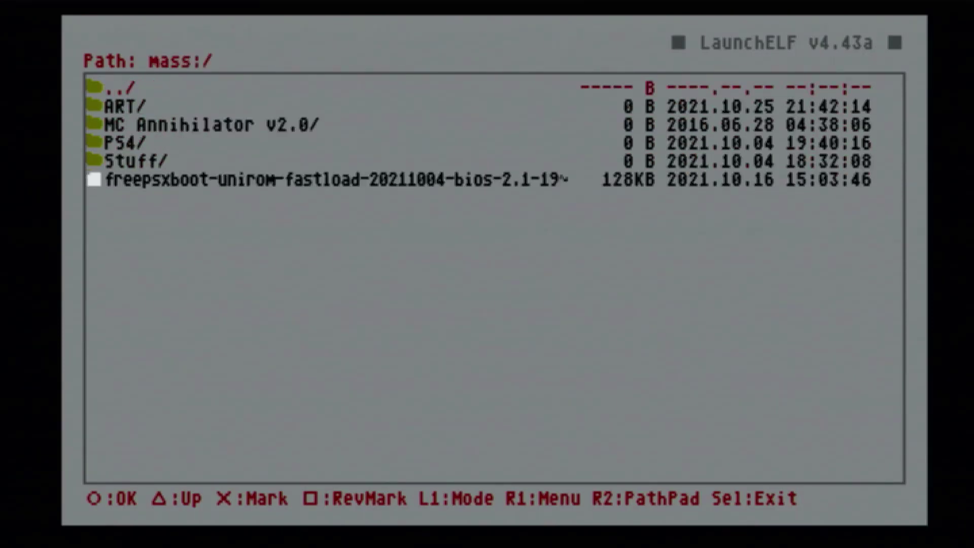
key("Down")
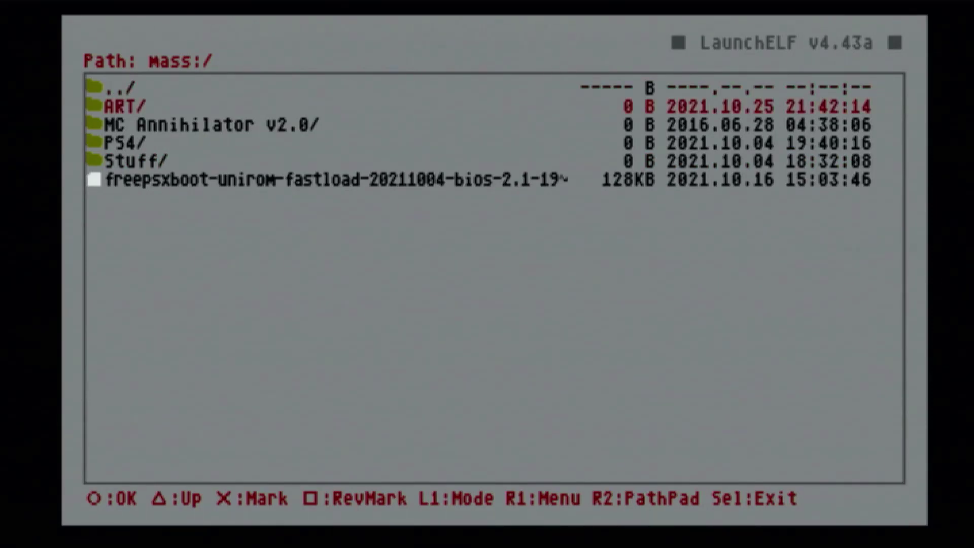
key("Down")
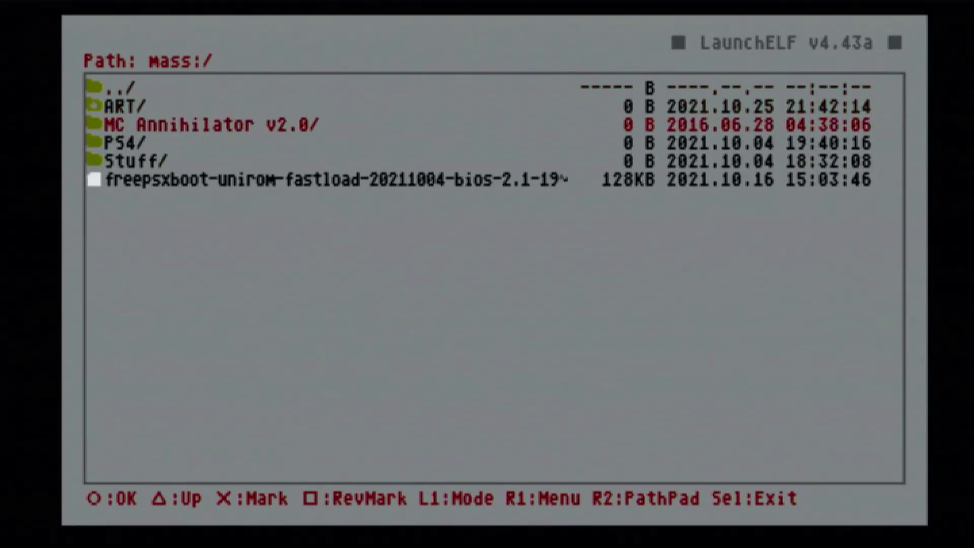
key("Menu")
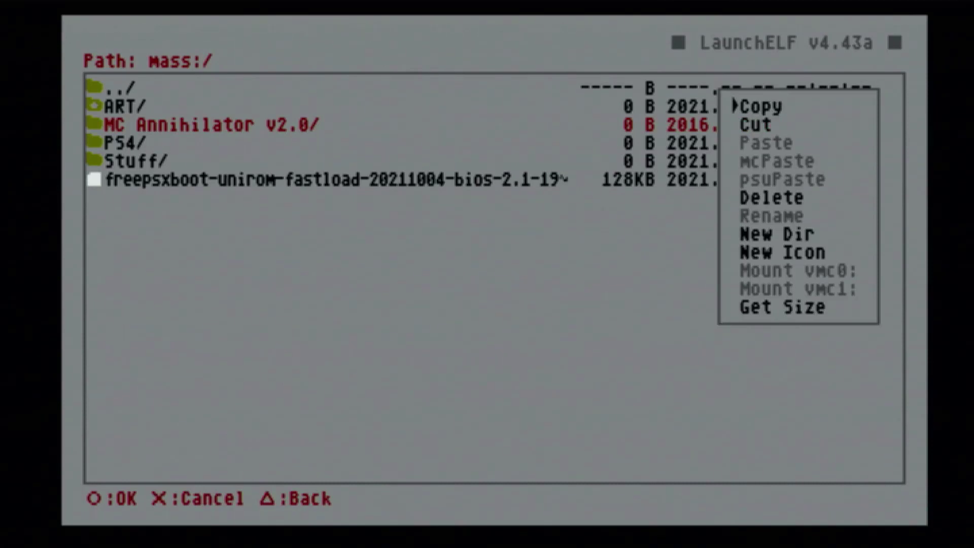
key("Return")
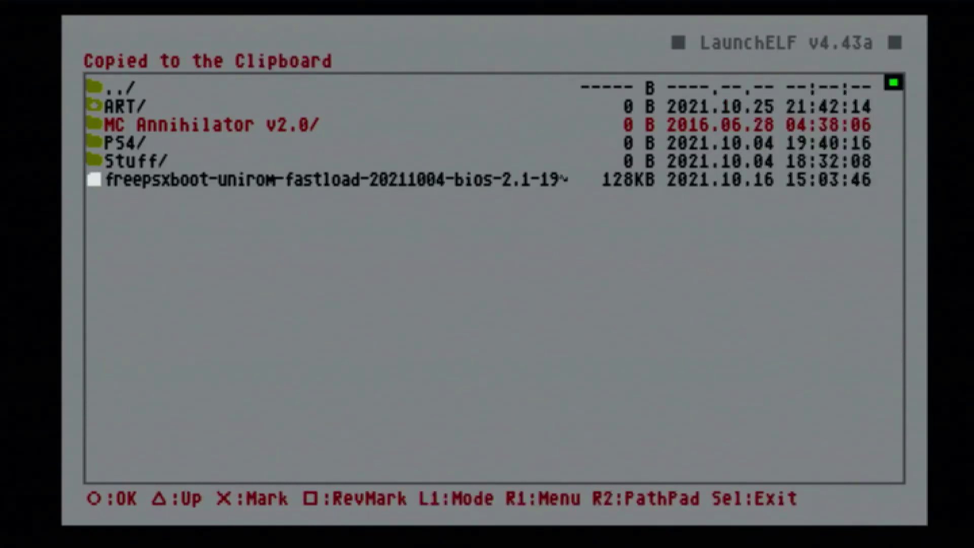
Navigate from the device list to hdd0:/__sysconf/FMCB.
key("Up")
key("Up")
key("Return")
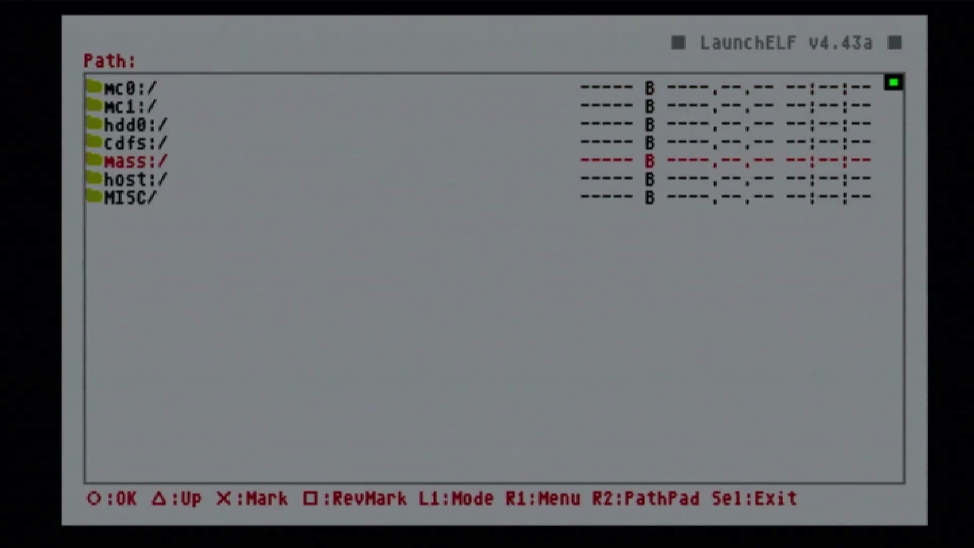
key("Up")
key("Up")
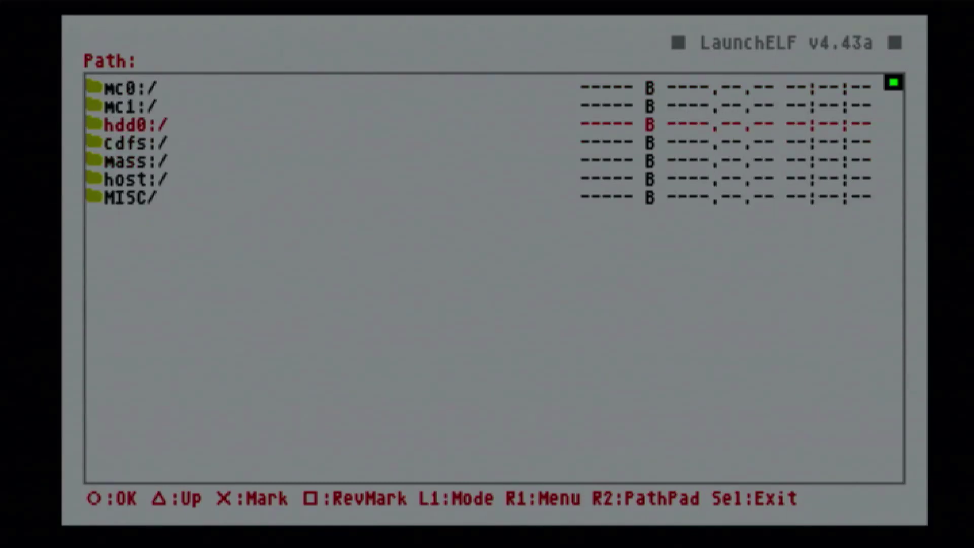
key("Return")
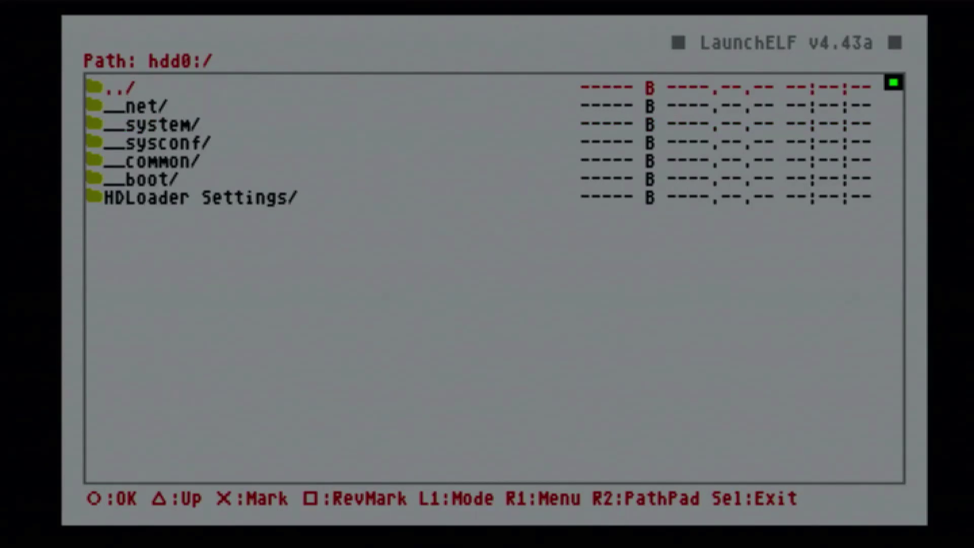
key("Down")
key("Down")
key("Down")
key("Down")
key("Down")
key("Down")
key("Up")
key("Up")
key("Up")
key("Up")
key("Up")
key("Up")
key("Down")
key("Down")
key("Down")
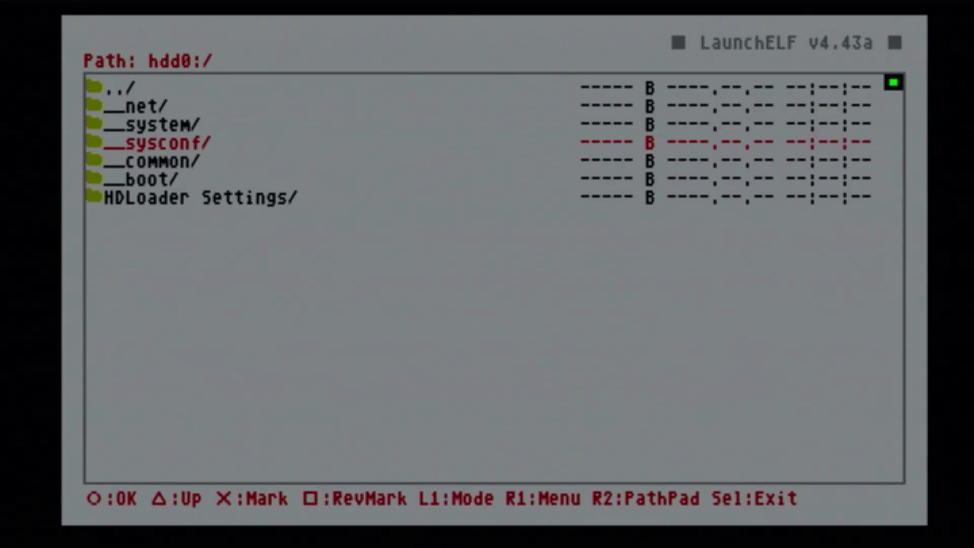
key("Return")
key("Down")
key("Down")
key("Down")
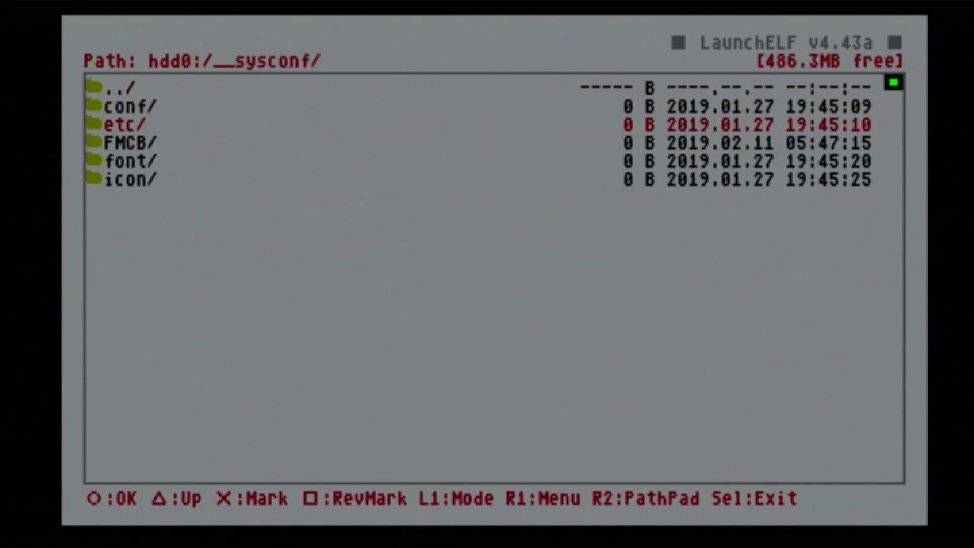
key("Return")
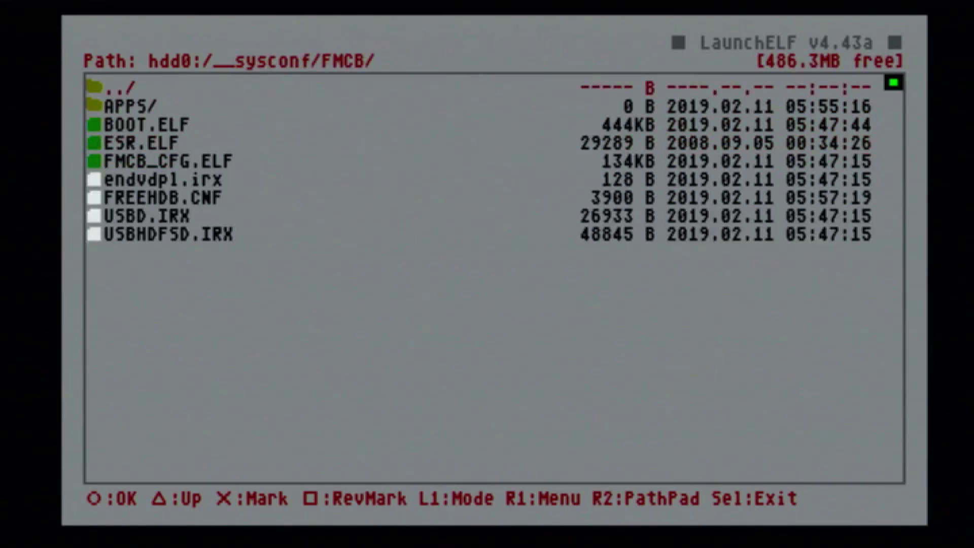
Launch Open PS2 Loader from APPS/OPL_1515_DB-TA_all.
key("Down")
key("Return")
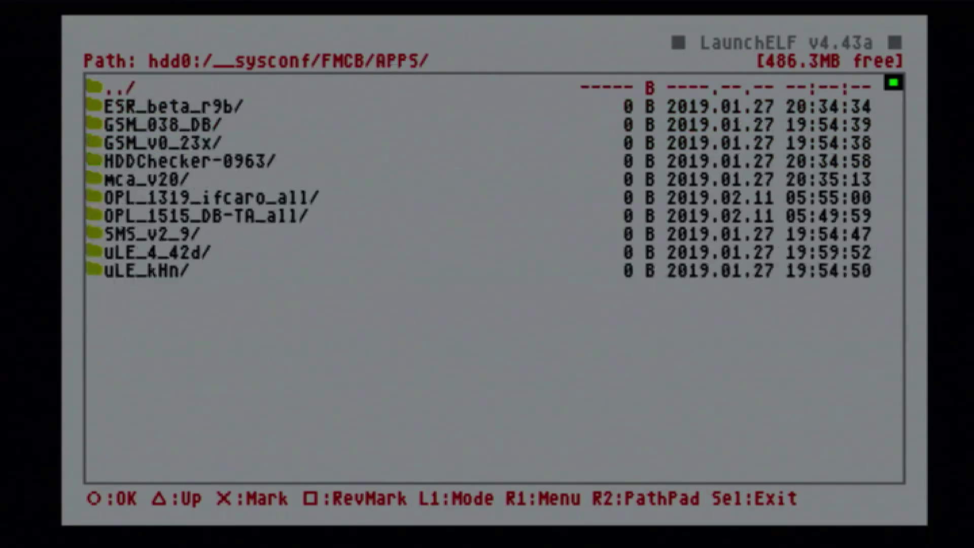
key("Down")
key("Down")
key("Down")
key("Down")
key("Down")
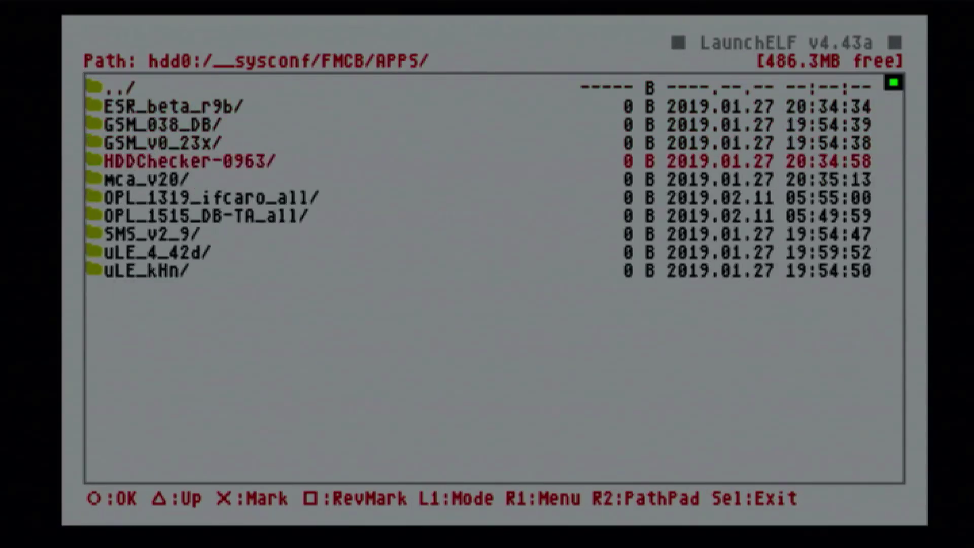
key("Down")
key("Down")
key("Return")
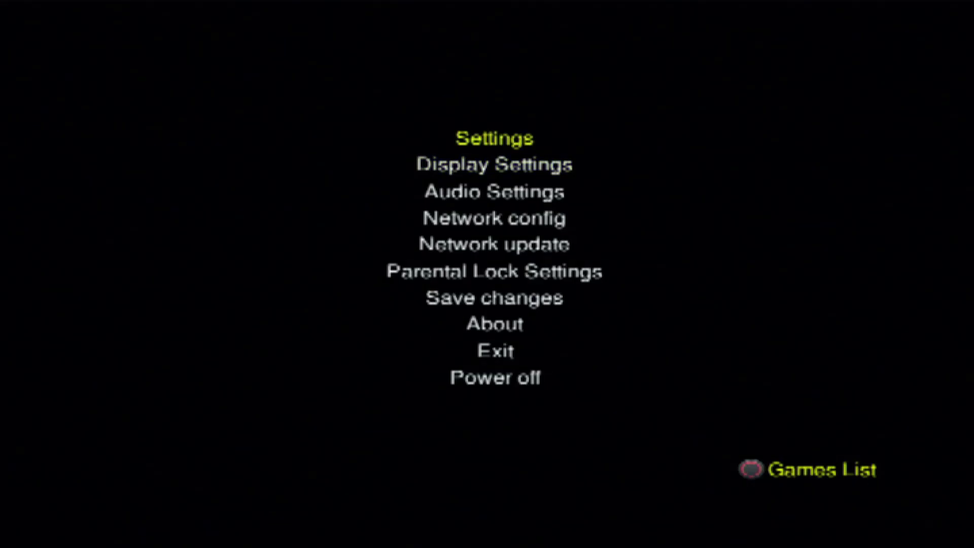
Change OPL's HDD device start mode to Auto, accept with OK, and choose Save changes.
key("Return")
key("Down")
key("Down")
key("Down")
key("Down")
key("Down")
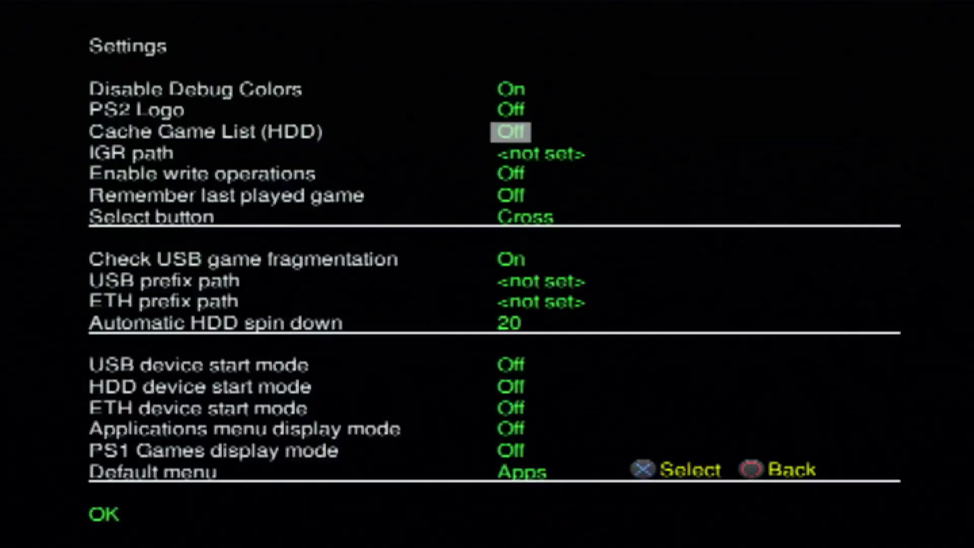
key("Down")
key("Down")
key("Down")
key("Down")
key("Down")
key("Down")
key("Down")
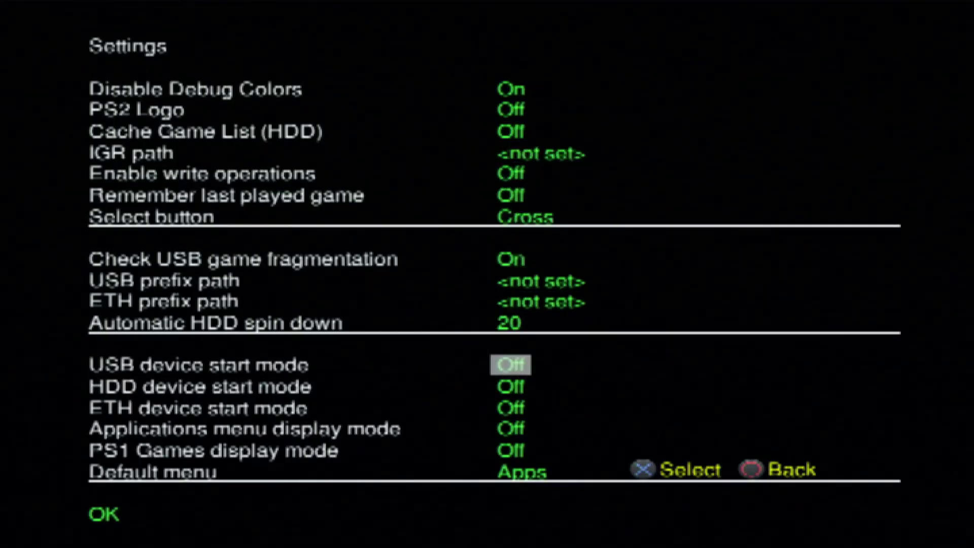
key("Right")
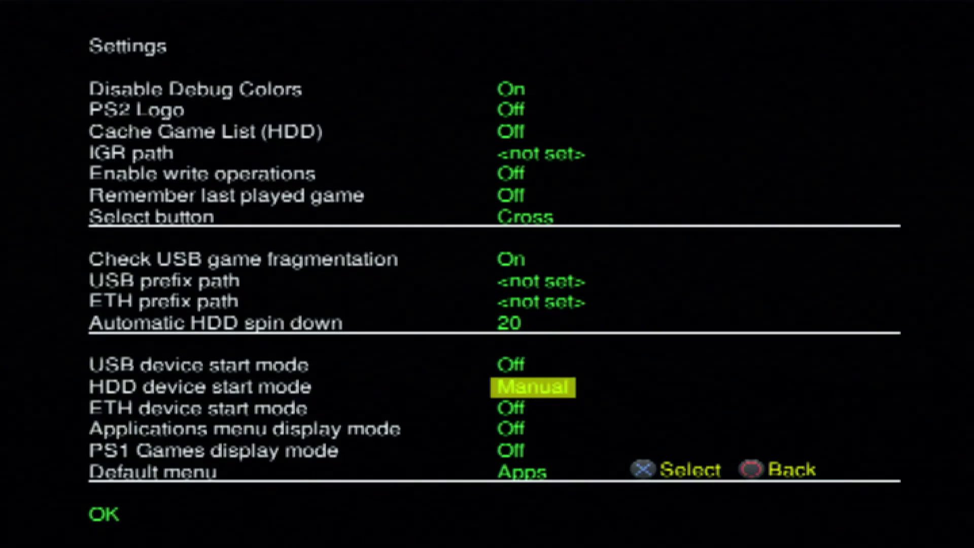
key("Right")
key("Return")
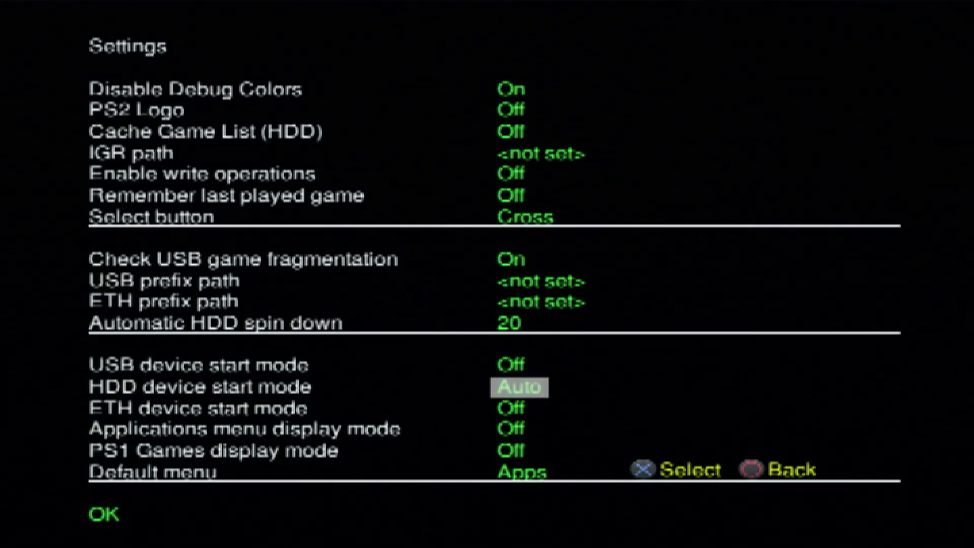
key("Down")
key("Down")
key("Down")
key("Down")
key("Down")
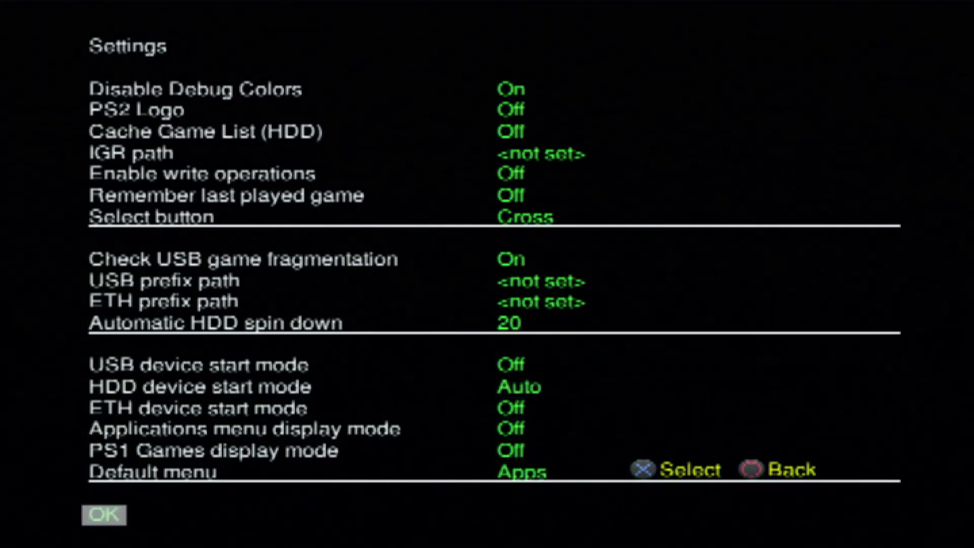
key("Return")
key("Down")
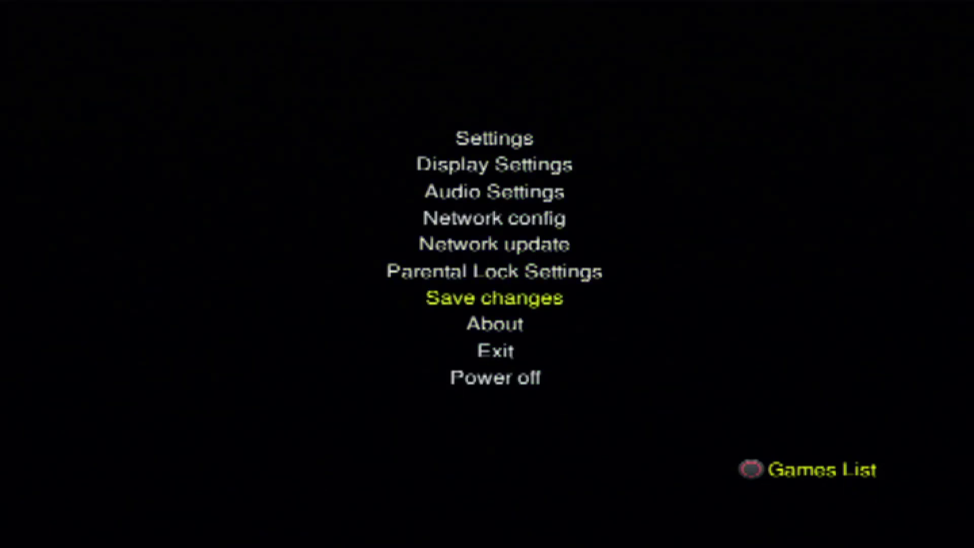
key("Return")
key("Escape")
key("Down")
key("Down")
key("Down")
key("Down")
key("Down")
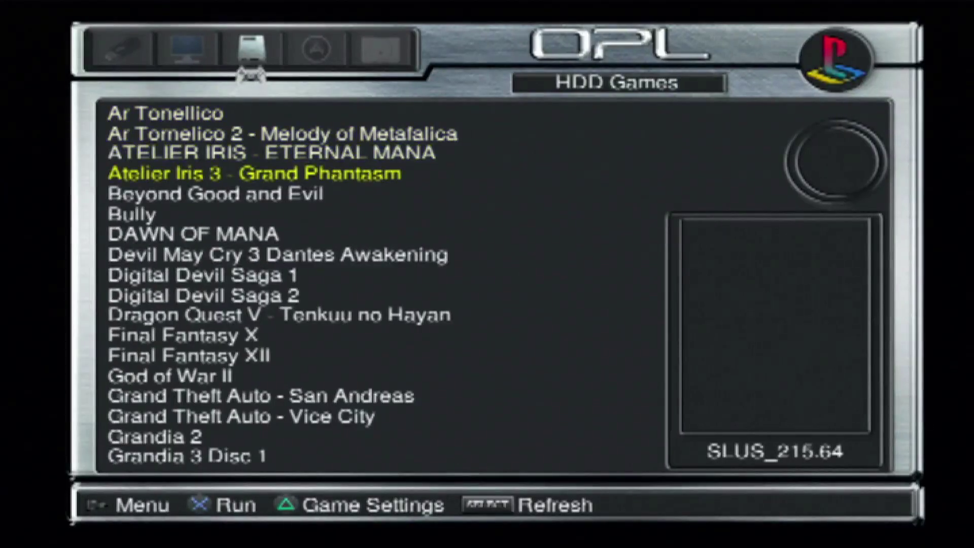
key("Down")
key("Down")
key("Down")
key("Down")
key("Down")
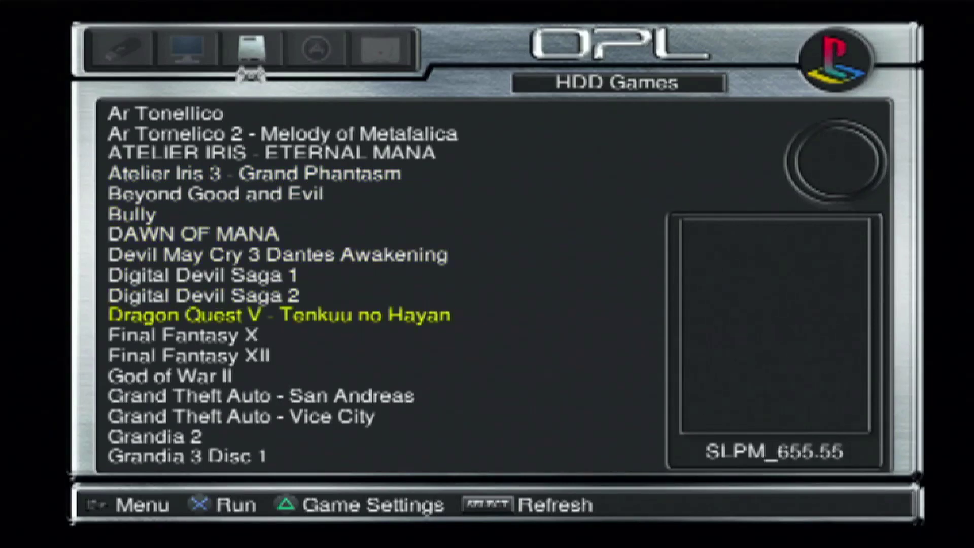
key("Return")
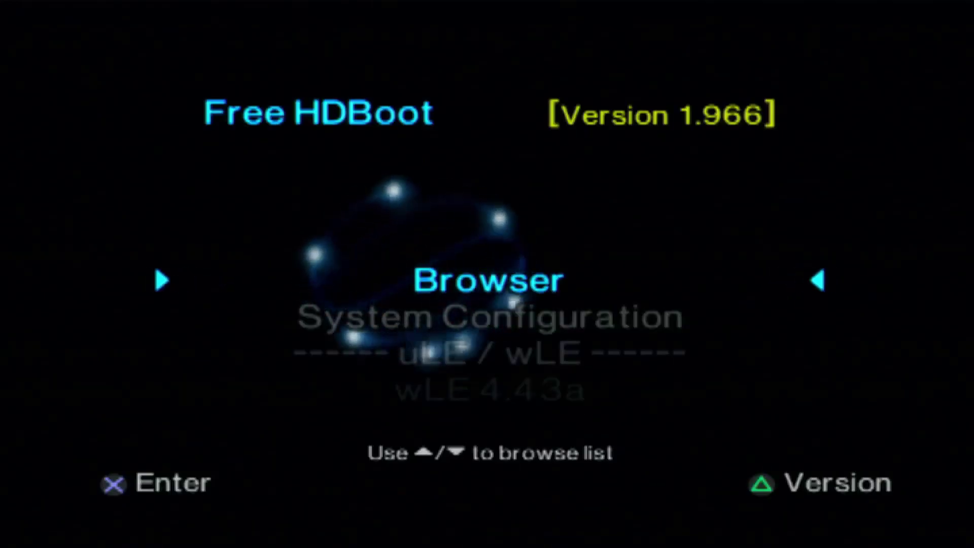
Launch wLE 4.43a's FileBrowser and open the hdd0:/ drive.
key("Down")
key("Down")
key("Down")
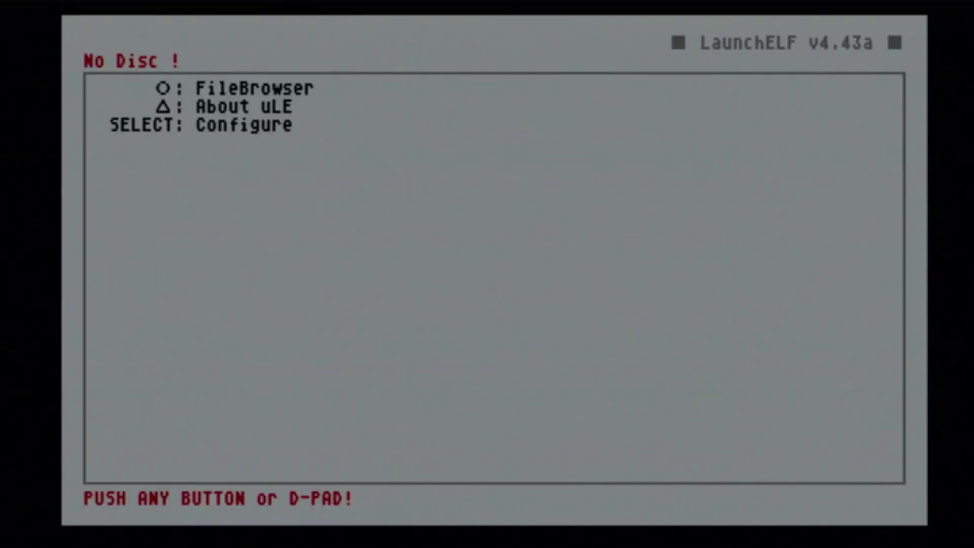
key("Return")
key("Down")
key("Down")
key("Return")
Inspect the existing ART folder in hdd0:/+OPL, then return to the hdd0 root.
key("Down")
key("Down")
key("Down")
key("Down")
key("Down")
key("Down")
key("Down")
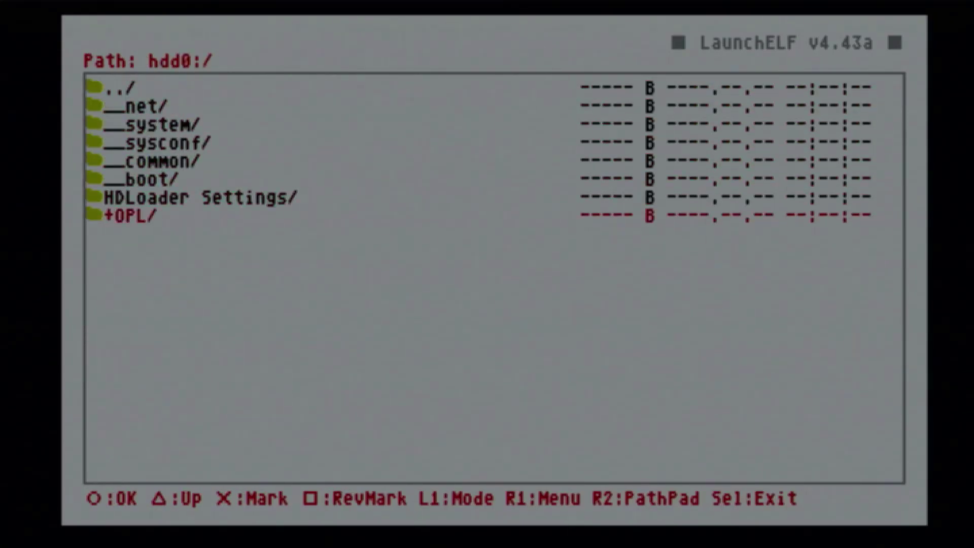
key("Return")
key("Down")
key("Down")
key("Return")
key("BackSpace")
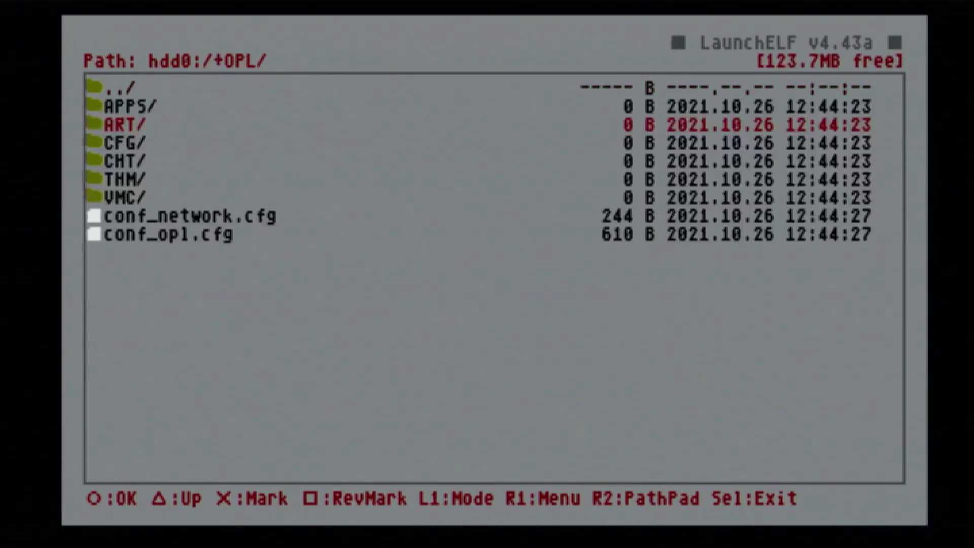
key("Up")
key("Up")
key("Return")
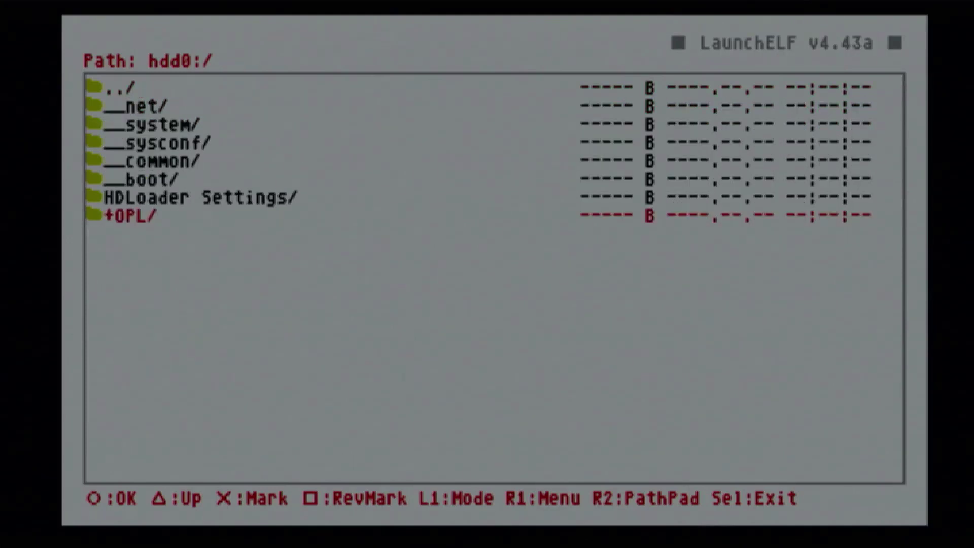
key("Up")
key("Up")
key("Up")
key("Up")
key("Up")
key("Up")
key("Up")
On the mass:/ USB drive, copy the ART folder to the clipboard.
key("Return")
key("Down")
key("Down")
key("Down")
key("Up")
key("Return")
key("Down")
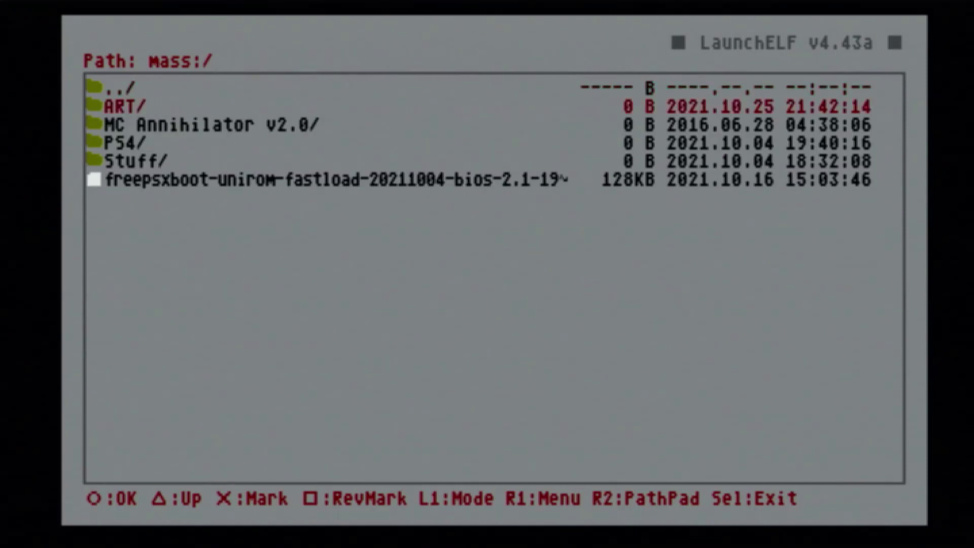
key("Down")
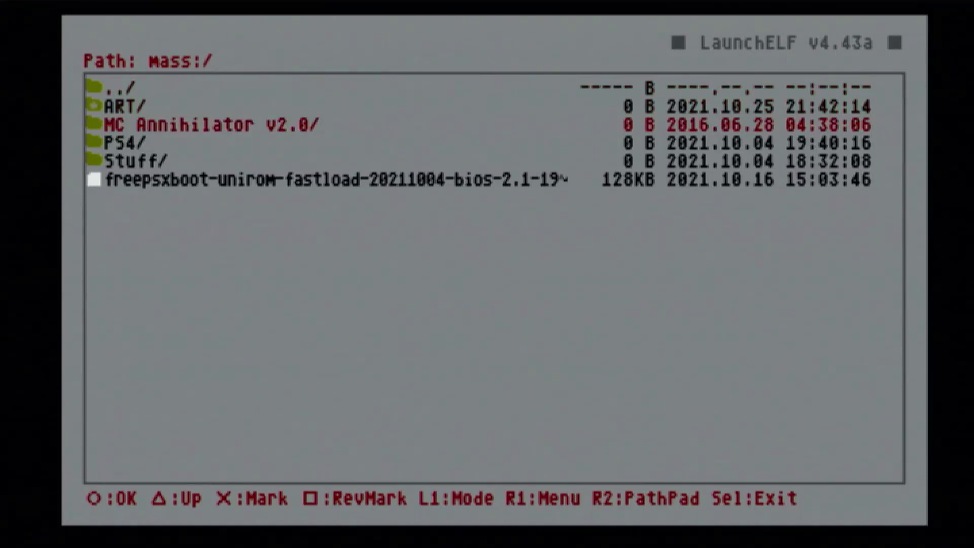
key("e")
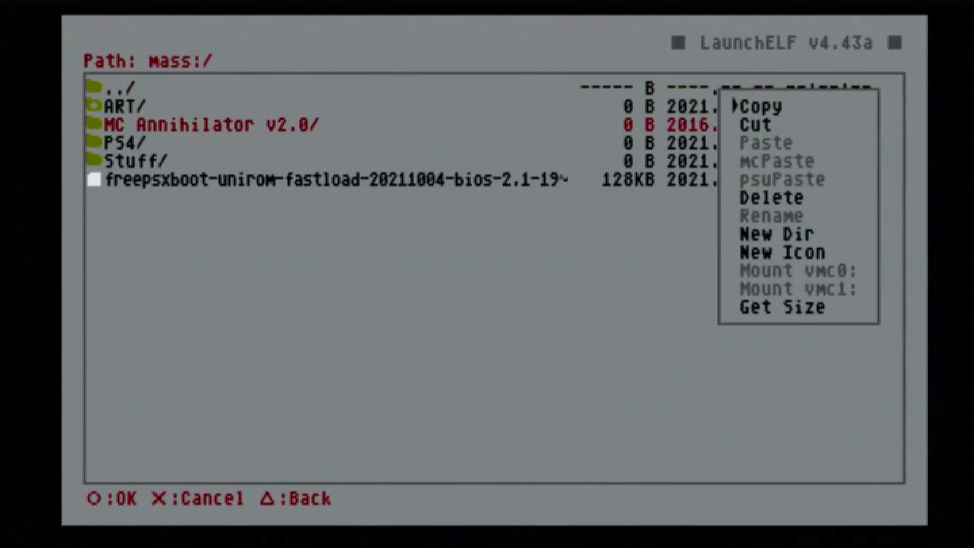
key("Return")
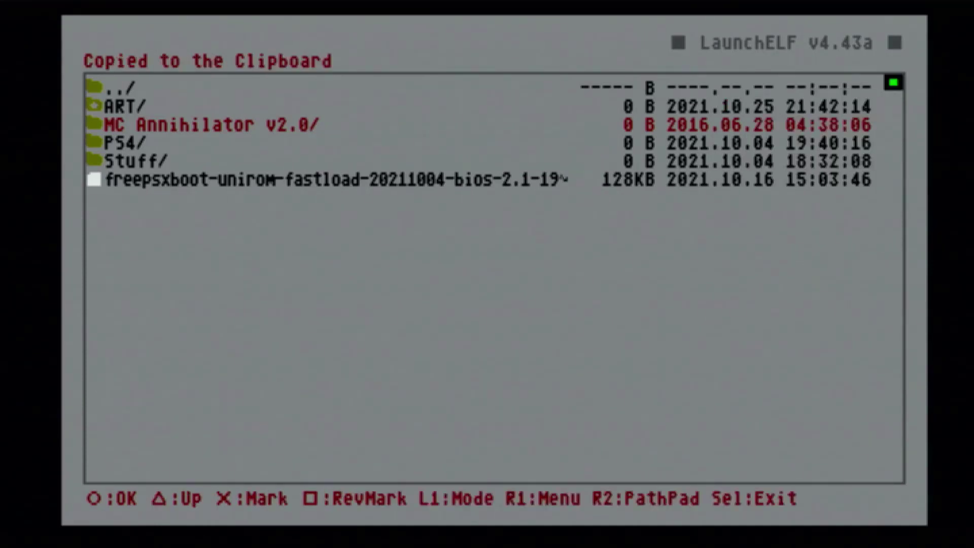
Paste ART into hdd0:/+OPL, confirming the overwrite of the existing folder.
key("Up")
key("Up")
key("Return")
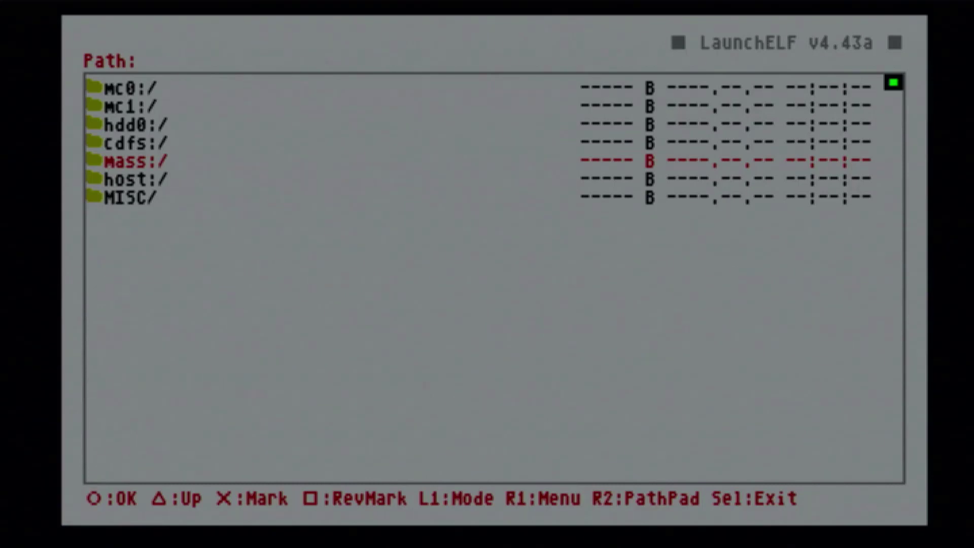
key("Up")
key("Up")
key("Return")
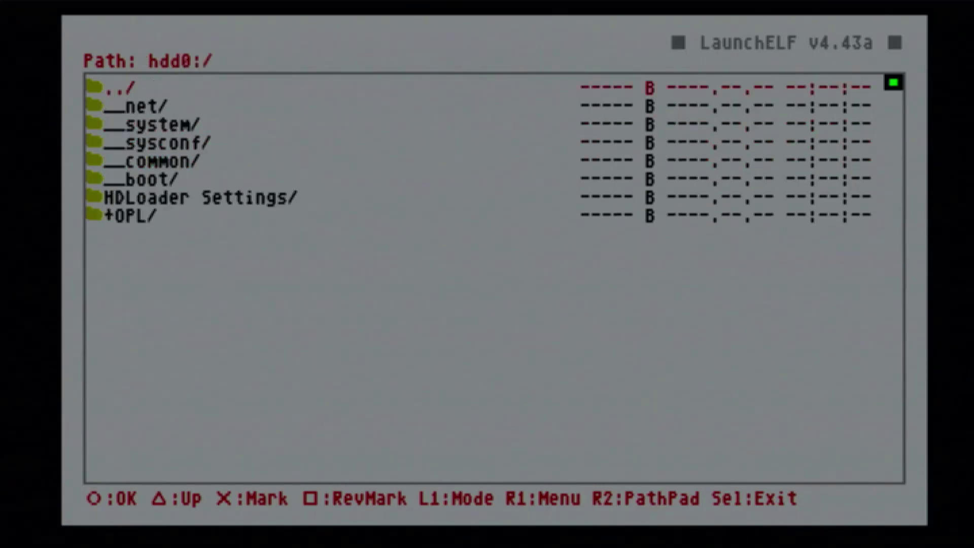
key("Down")
key("Down")
key("Down")
key("Down")
key("Down")
key("Down")
key("Down")
key("Return")
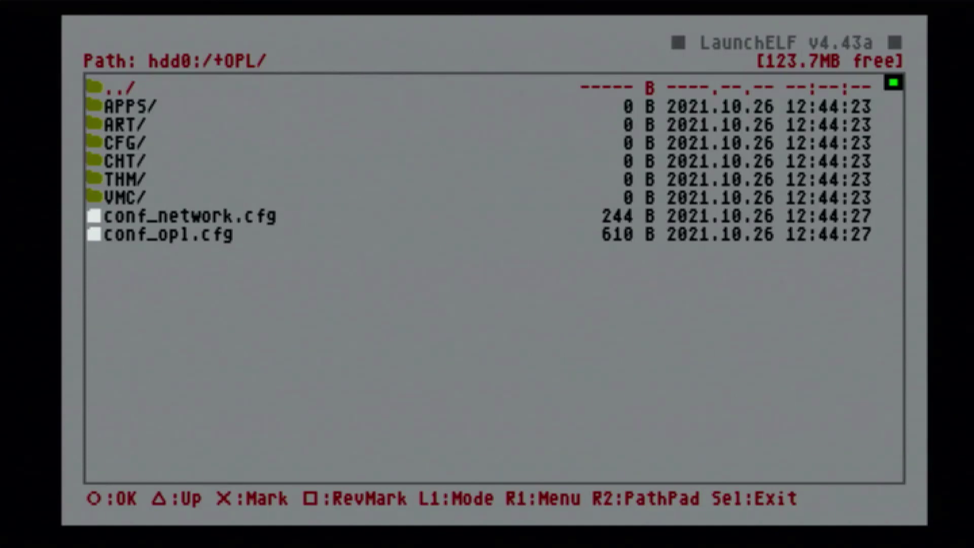
key("e")
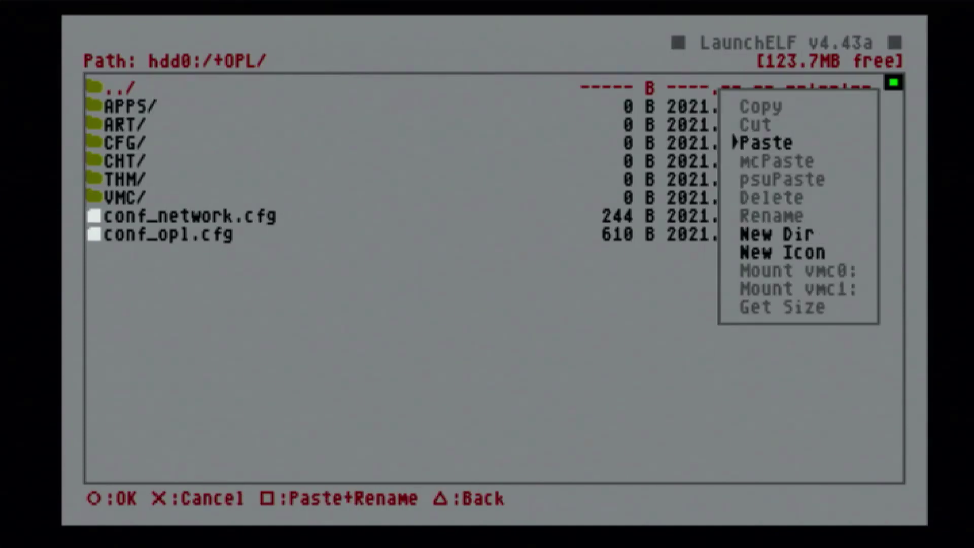
key("Return")
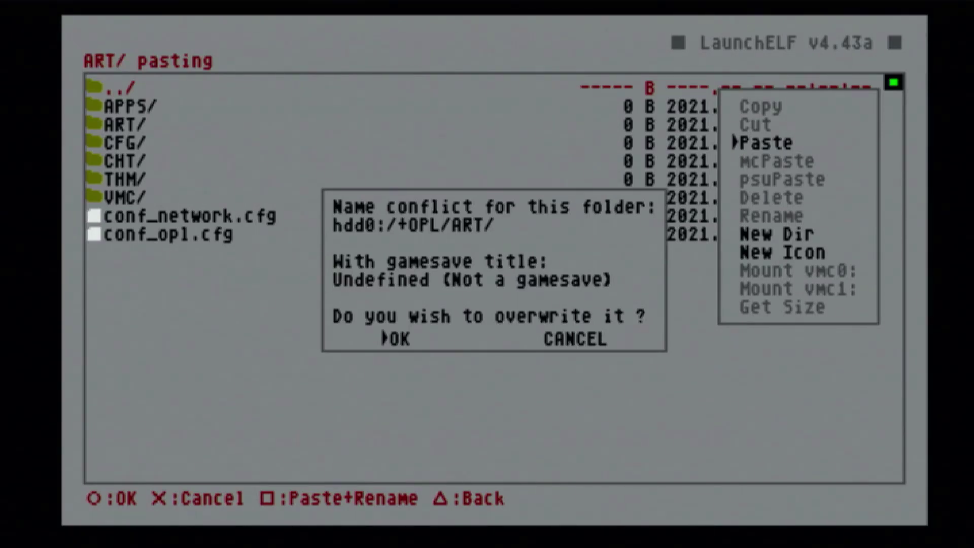
key("Return")
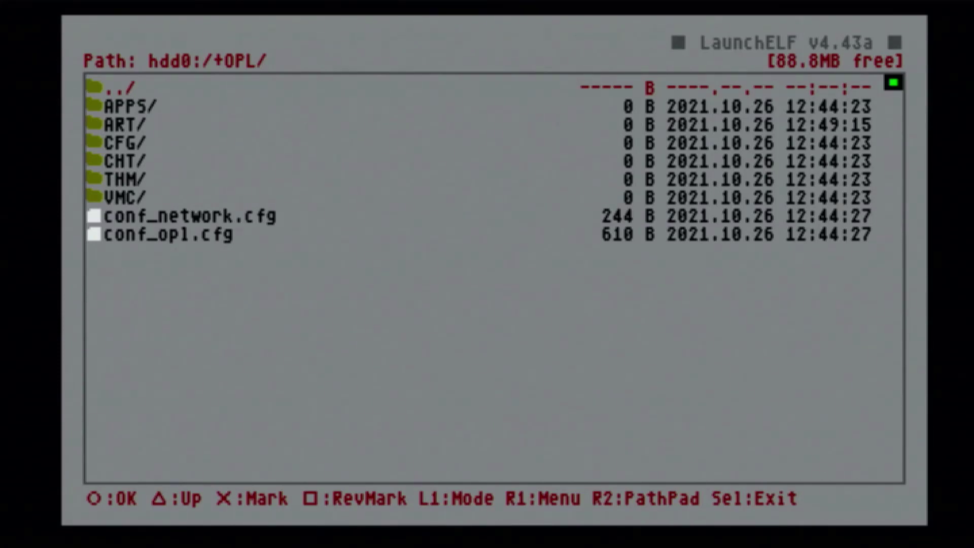
Return to the device list and reopen the hdd0 hard drive.
key("Return")
key("Up")
key("Up")
key("Up")
key("Up")
key("Up")
key("Up")
key("Up")
key("Return")
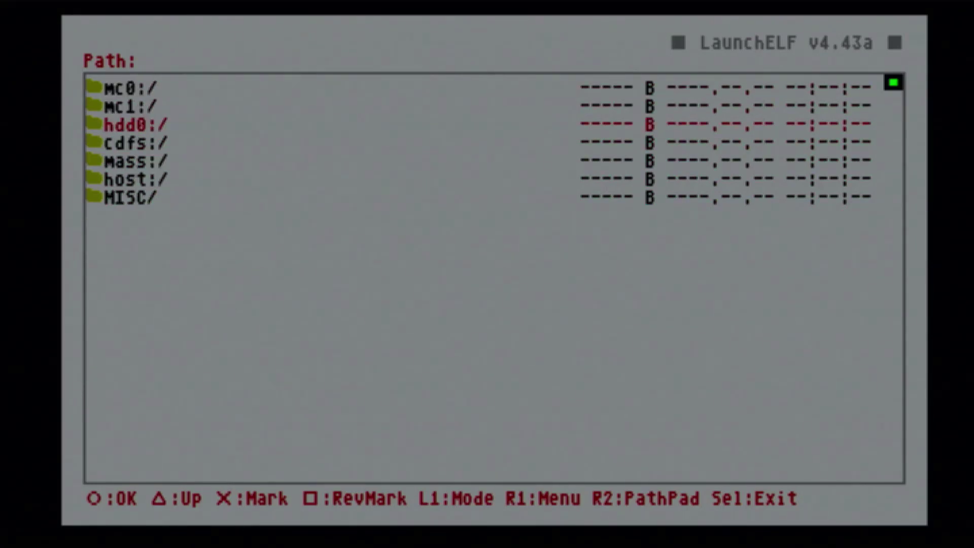
key("Down")
key("Up")
key("Up")
key("Down")
key("Return")
Go to __sysconf/FMCB/APPS/OPL_1515_DB-TA_all and start Open PS2 Loader again.
key("Down")
key("Down")
key("Down")
key("Return")
key("Down")
key("Down")
key("Down")
key("Return")
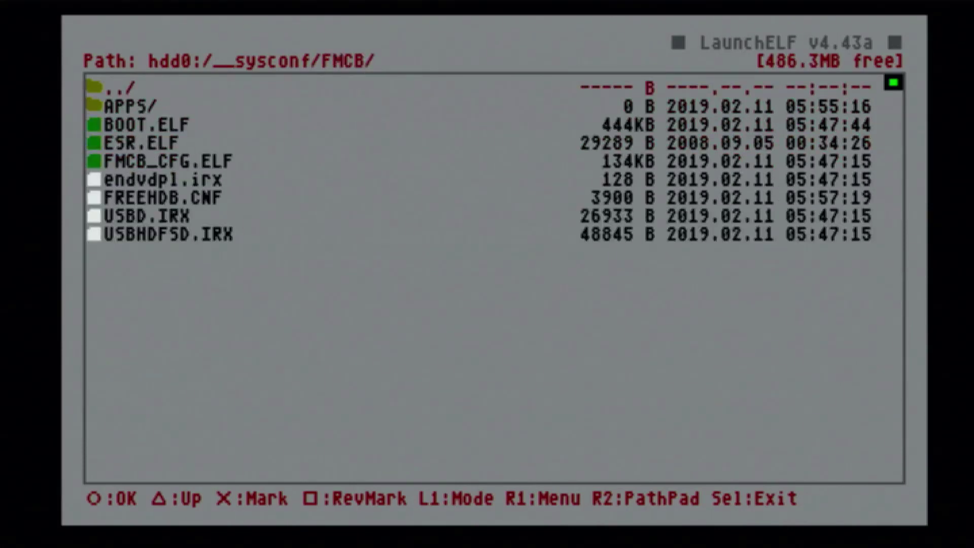
key("Down")
key("Return")
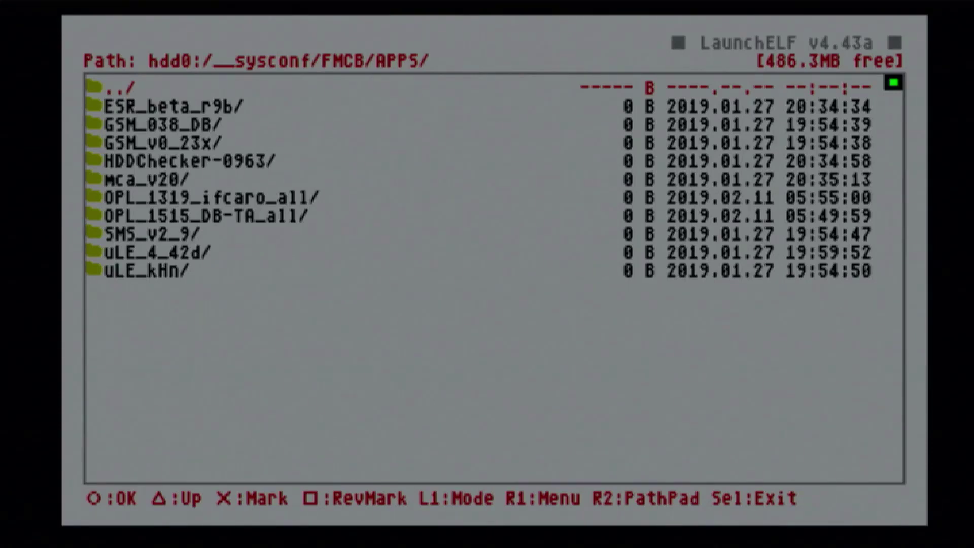
key("Down")
key("Down")
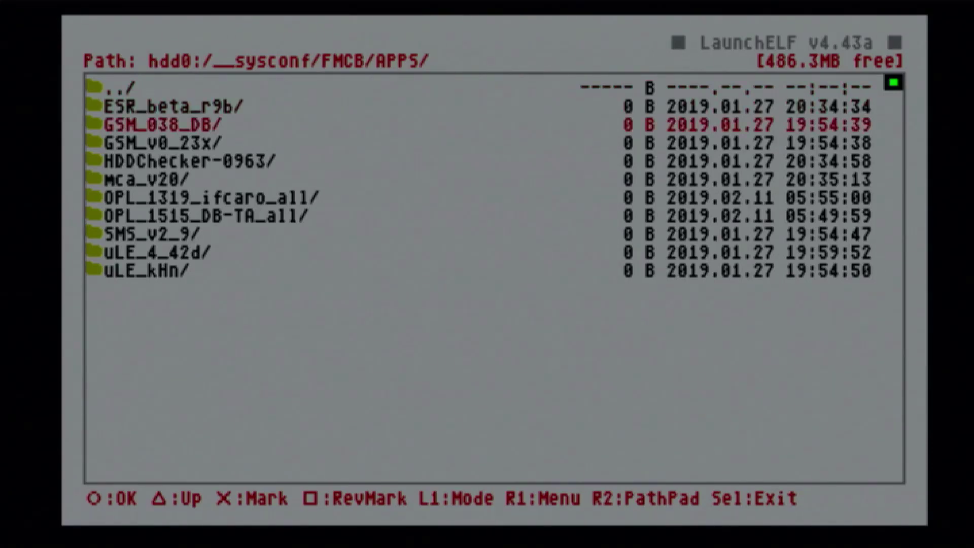
key("Down")
key("Down")
key("Down")
key("Down")
key("Down")
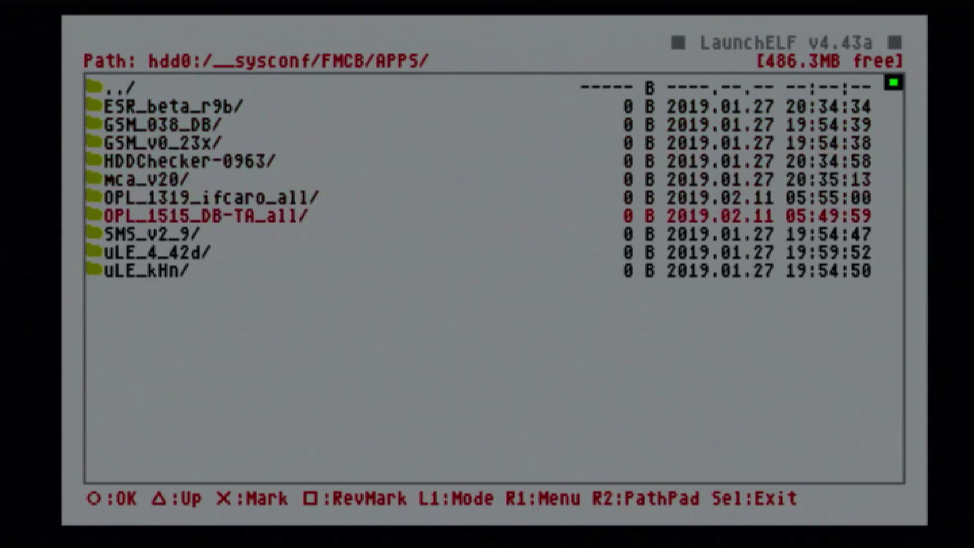
key("Return")
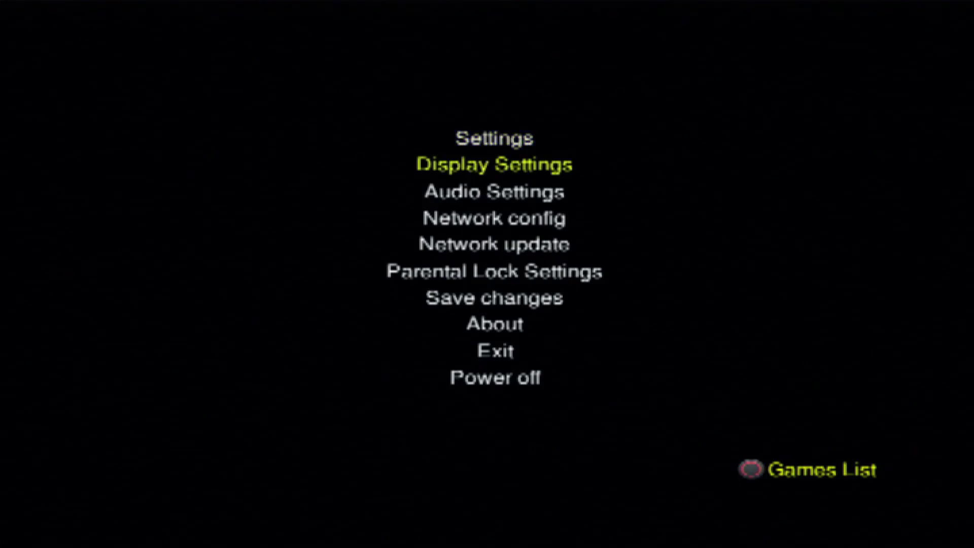
Turn Enable Cover Art on in Display Settings and confirm with OK.
key("Return")
key("Down")
key("Down")
key("Down")
key("Down")
key("Down")
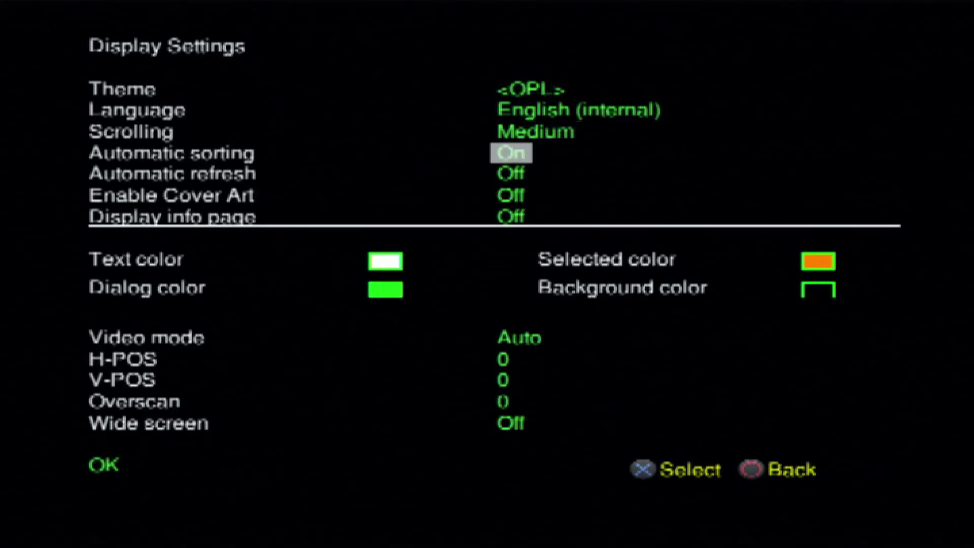
key("Return")
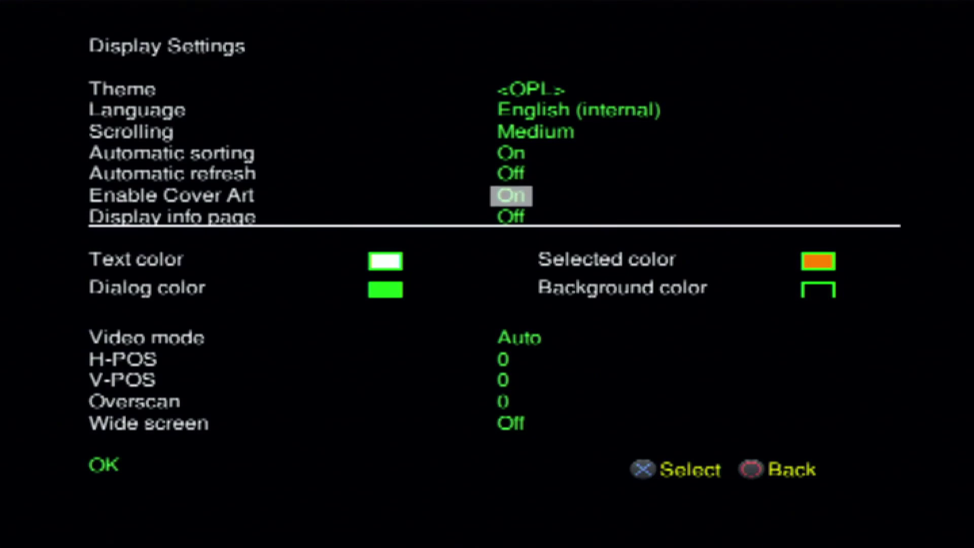
key("Down")
key("Down")
key("Down")
key("Down")
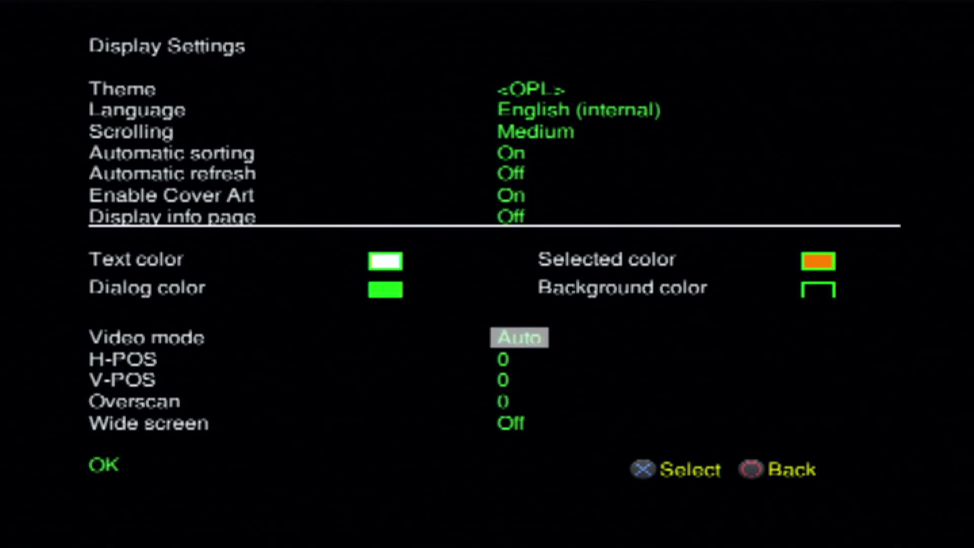
key("Down")
key("Down")
key("Down")
key("Down")
key("Down")
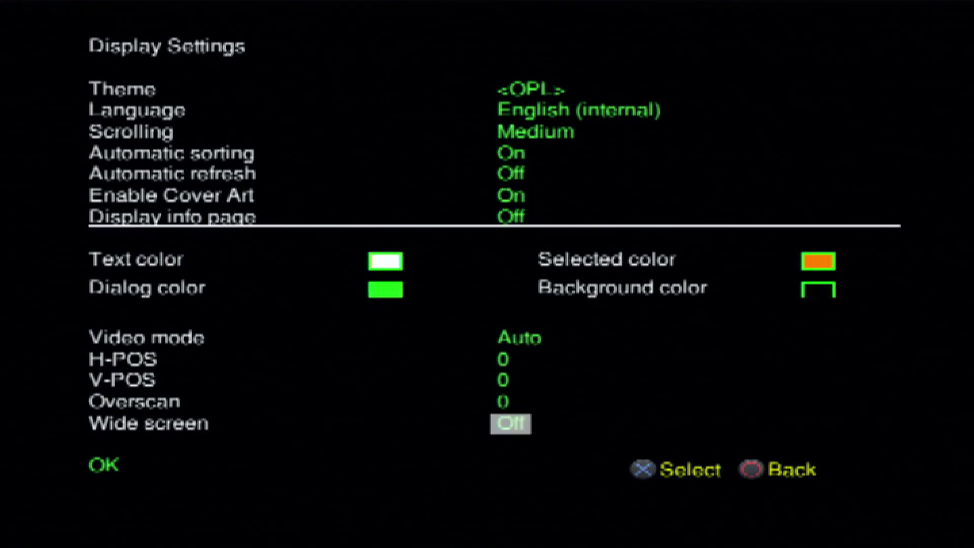
key("Return")
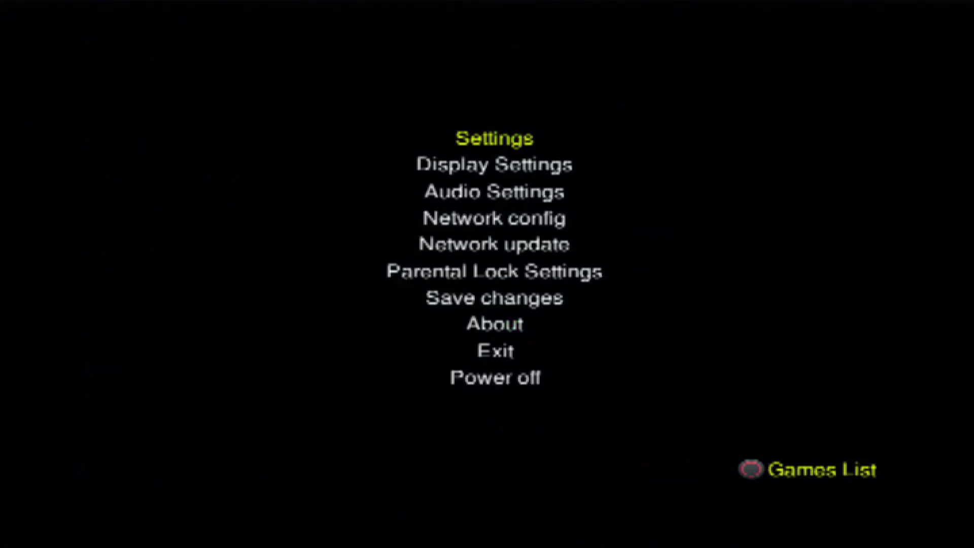
Save the changed settings and dismiss the Settings saved message.
key("Return")
key("Escape")
key("Up")
Return to the HDD Games list and browse from Atelier Iris titles through Beyond Good and Evil to Bully.
key("Escape")
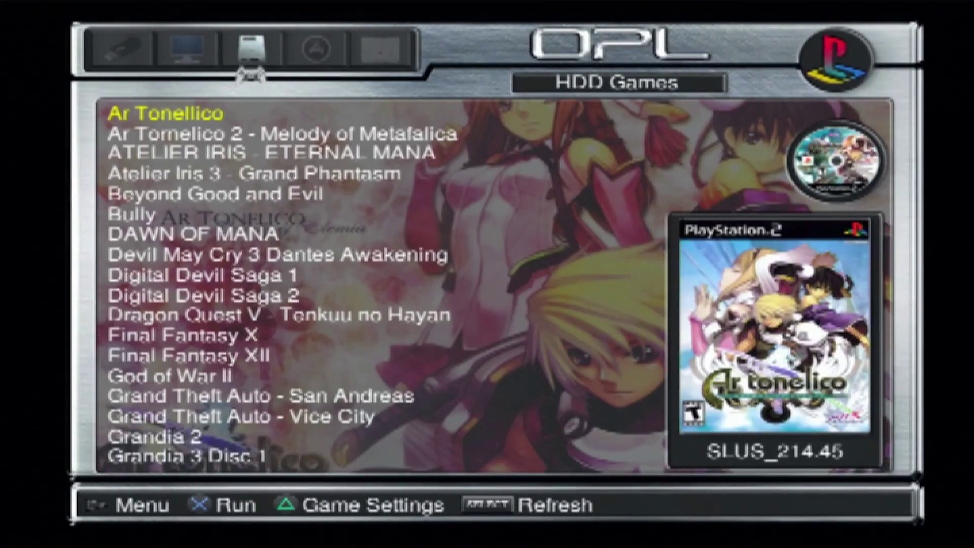
key("Down")
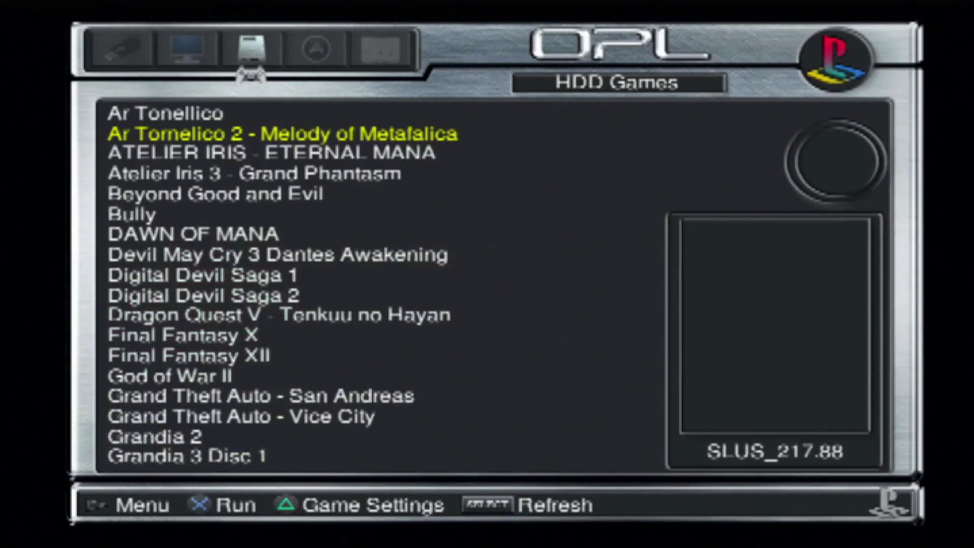
key("Down")
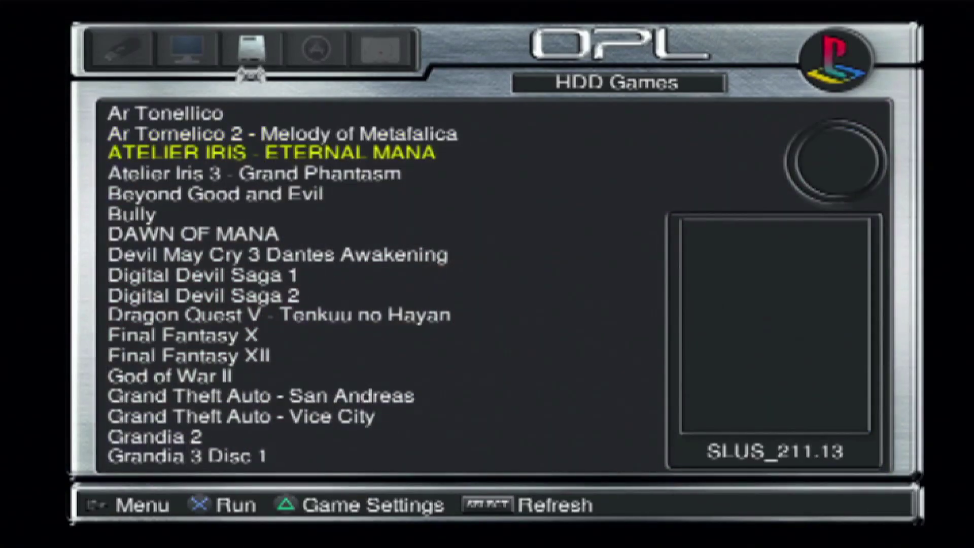
key("Down")
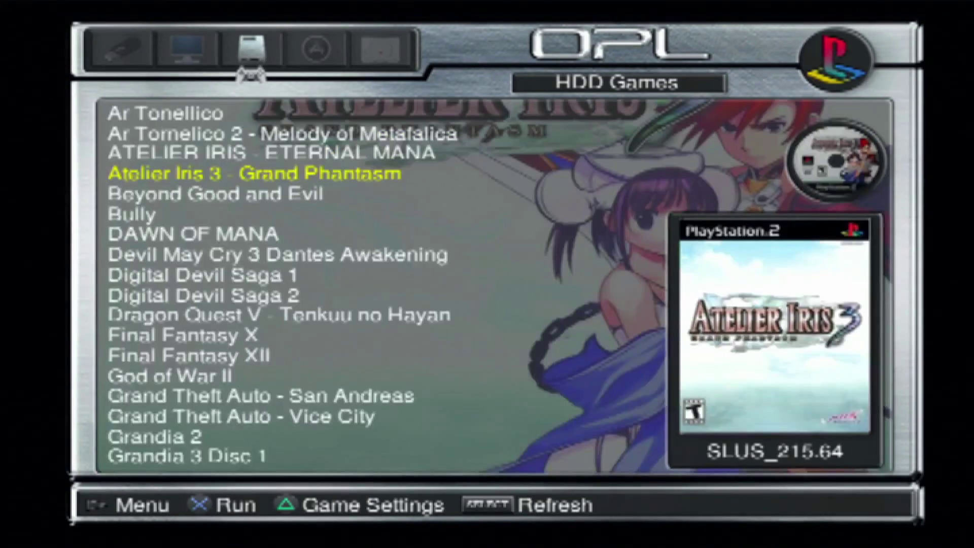
key("Down")
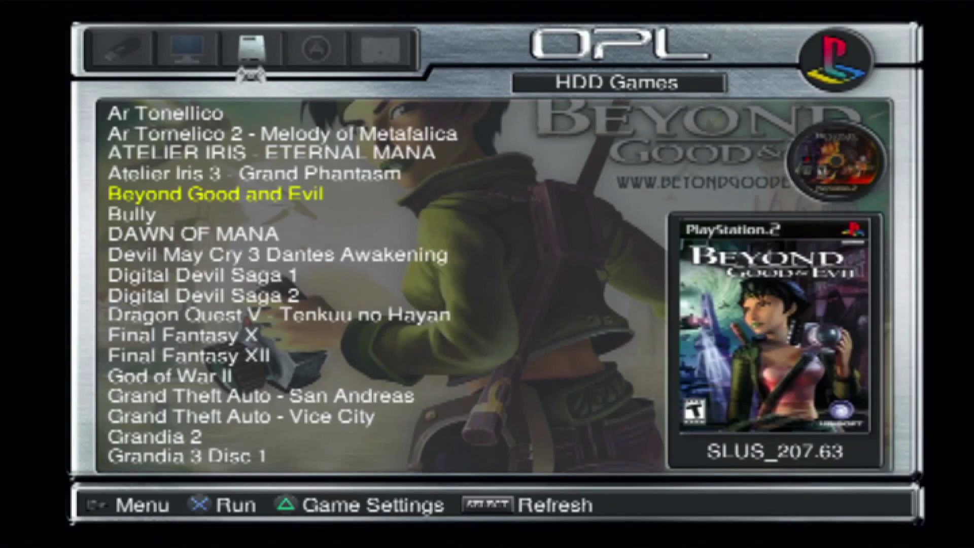
key("Down")
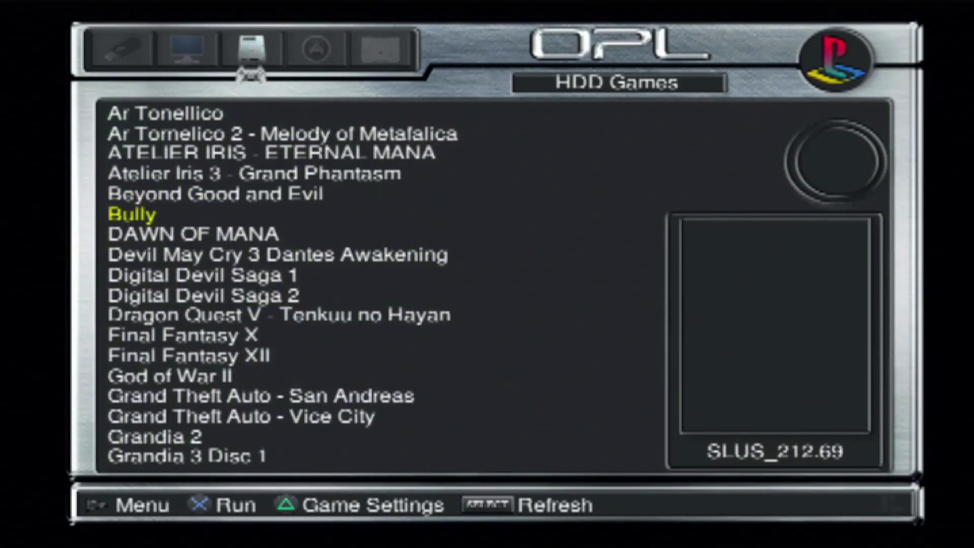